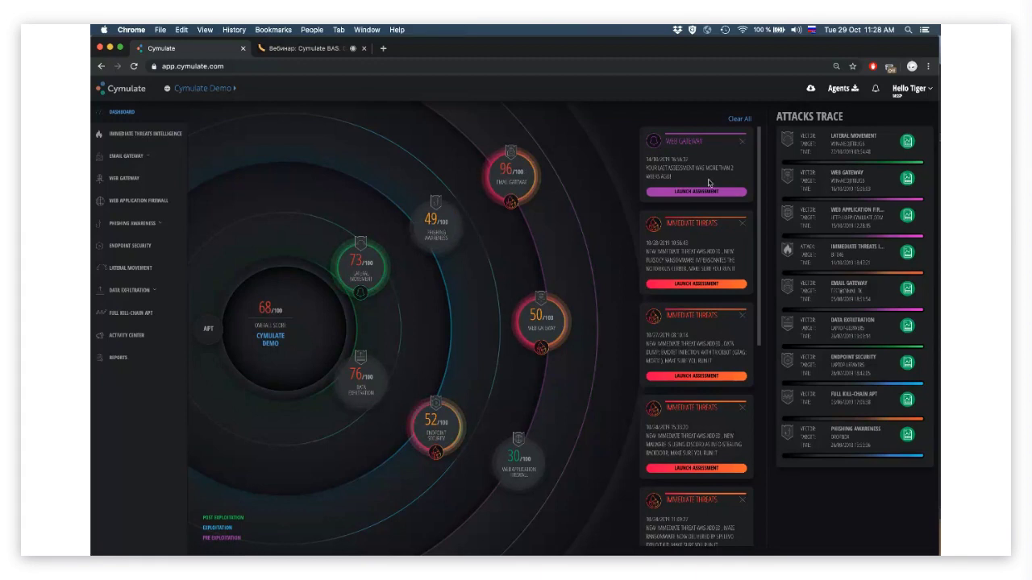
# Review the dashboard's assessment alerts and highlight the description of the Immediate Threats alert about malware using Discord.
pyautogui.scroll(-5, 709, 183)
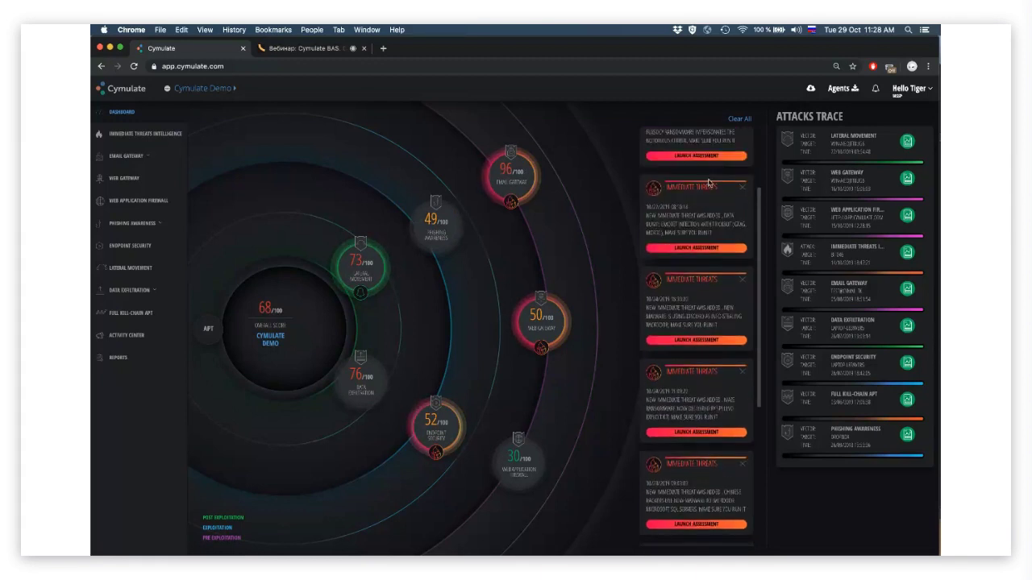
pyautogui.scroll(4, 709, 181)
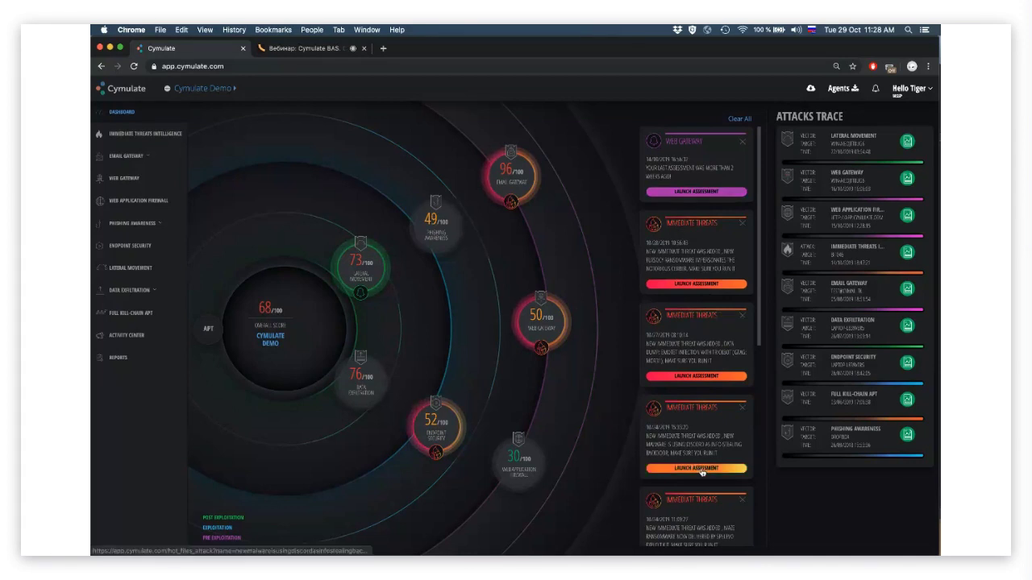
pyautogui.moveTo(654, 436); pyautogui.dragTo(720, 454)
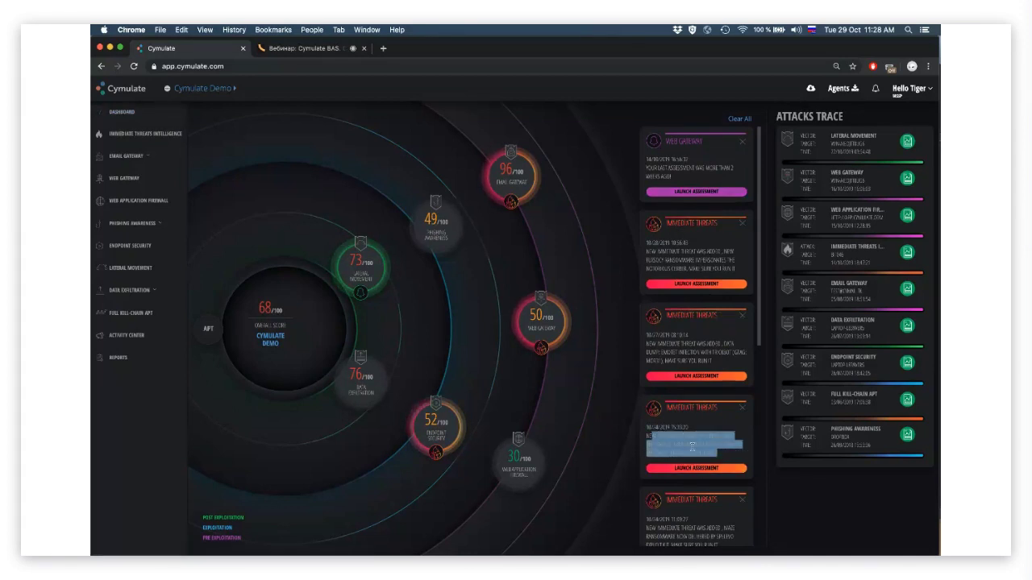
pyautogui.click(669, 442)
pyautogui.moveTo(662, 437); pyautogui.dragTo(717, 454)
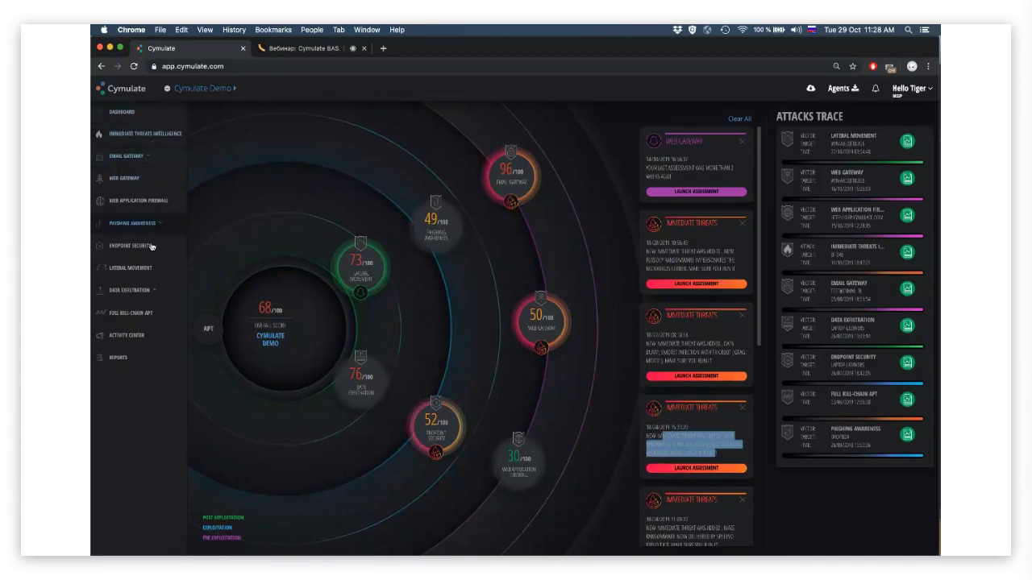
# Open Immediate Threats Intelligence and select the "Attor - A Spy Platform" threat for assessment.
pyautogui.click(150, 133)
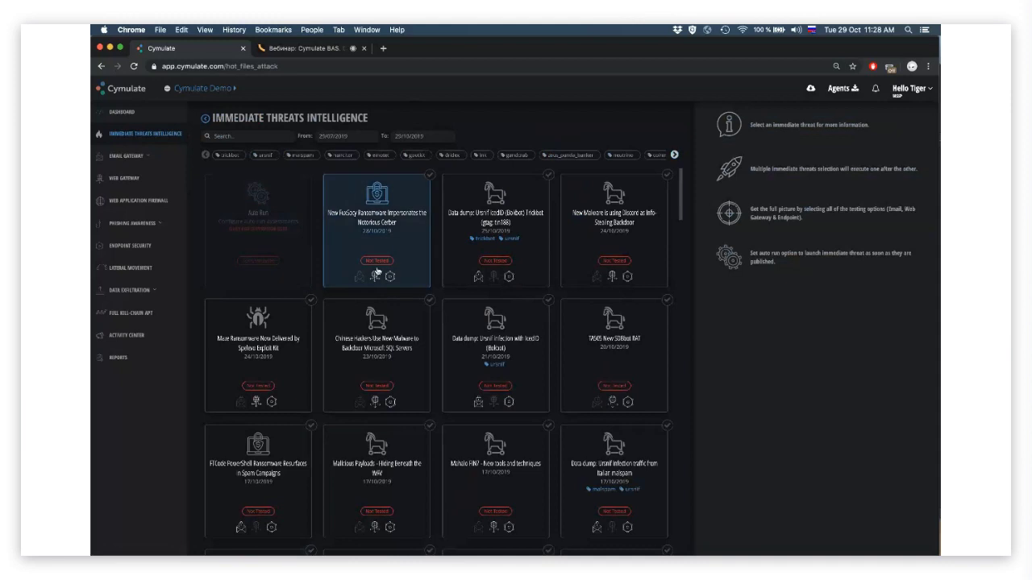
pyautogui.scroll(-1, 376, 272)
pyautogui.scroll(-5, 377, 272)
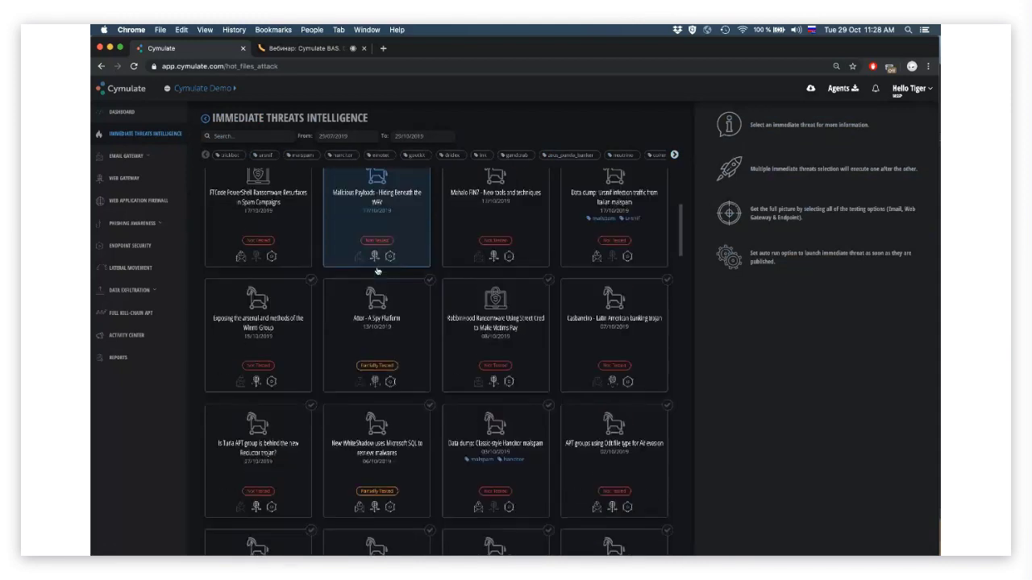
pyautogui.click(347, 316)
# Set the threat assessment's Web Gateway Vector target to METASPLOIT and its Endpoint Vector target to the demo e-mail account.
pyautogui.click(772, 303)
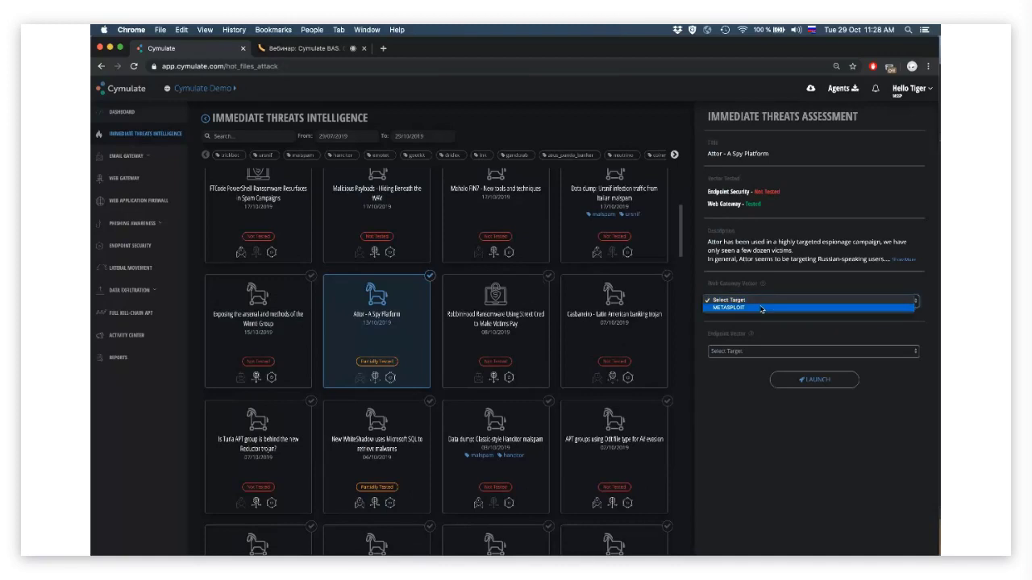
pyautogui.click(762, 309)
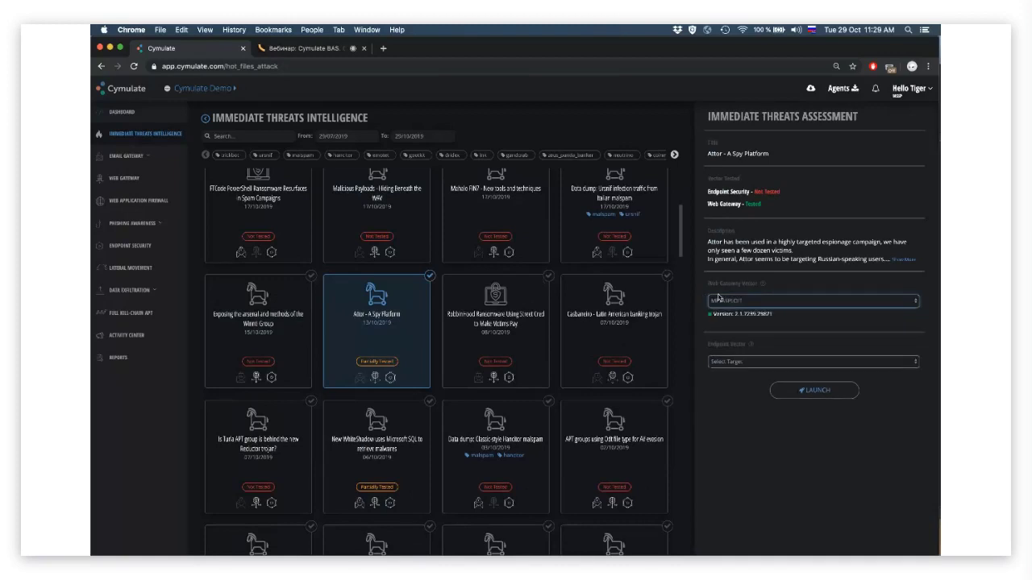
pyautogui.moveTo(709, 283); pyautogui.dragTo(776, 289)
pyautogui.click(780, 285)
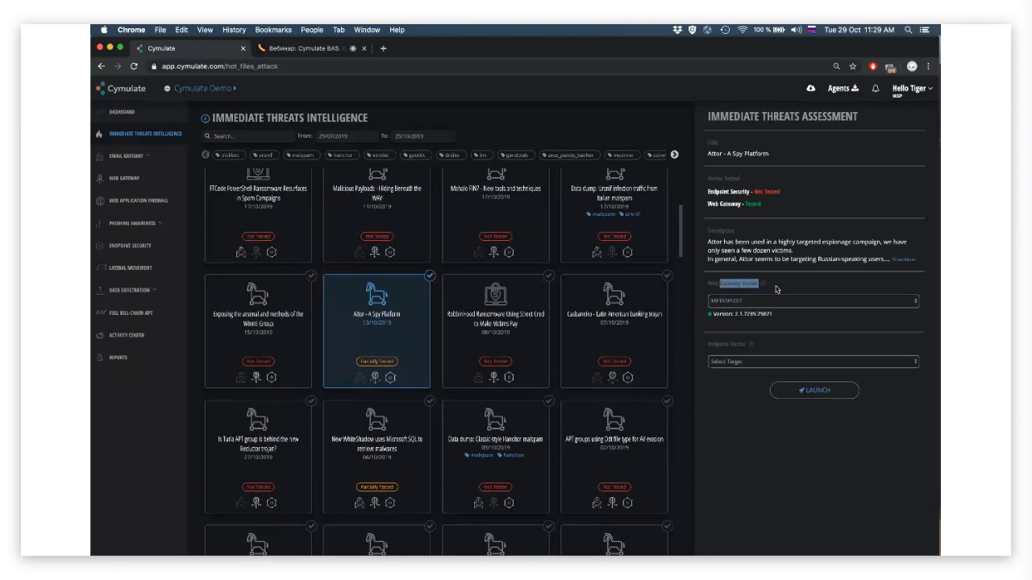
pyautogui.click(738, 362)
pyautogui.click(730, 369)
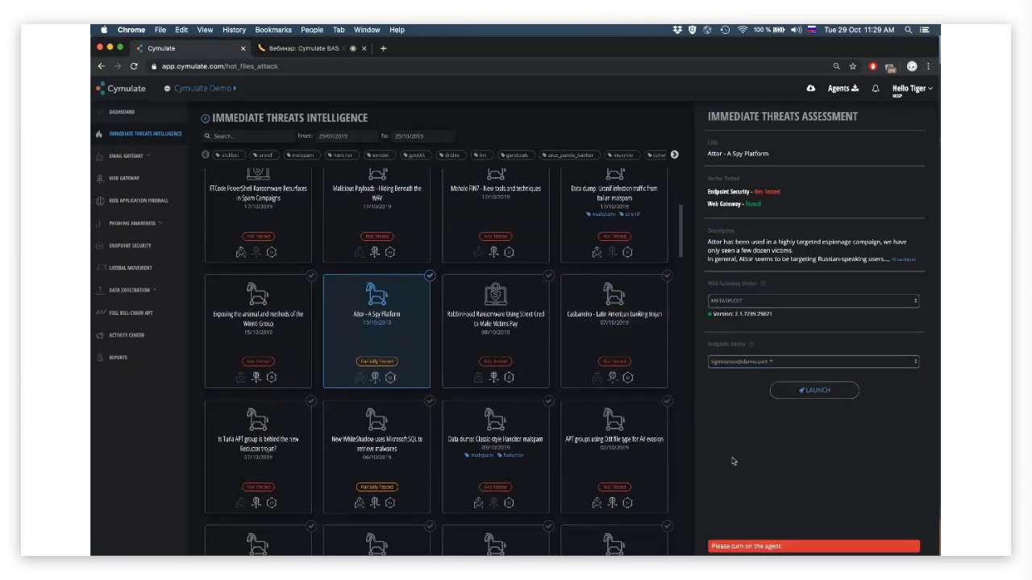
# Open the Email Gateway assessment and read the descriptions of its built-in templates, including High Risk, Office Payloads, Executables Payloads and Malwares.
pyautogui.scroll(5, 279, 224)
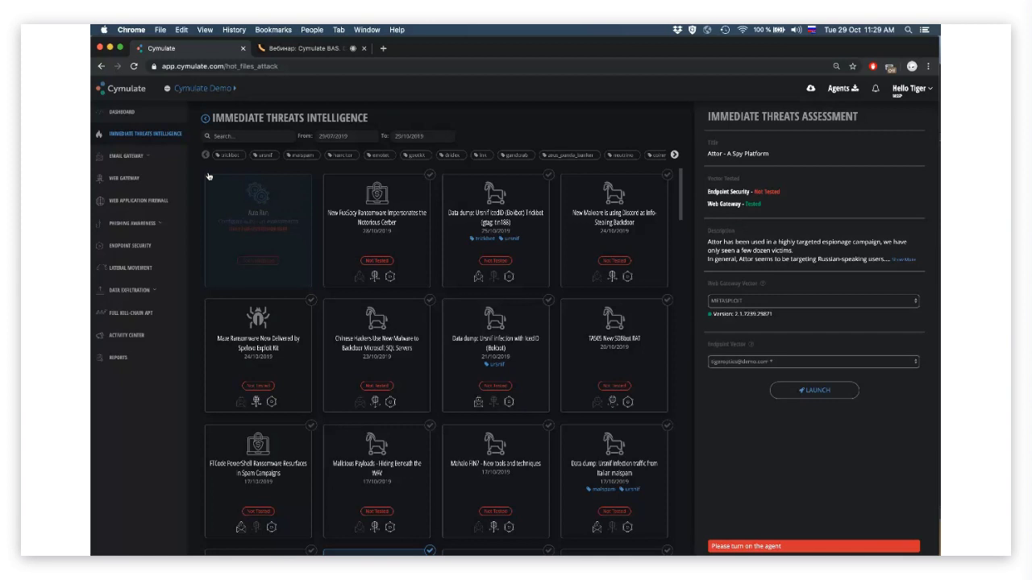
pyautogui.click(135, 158)
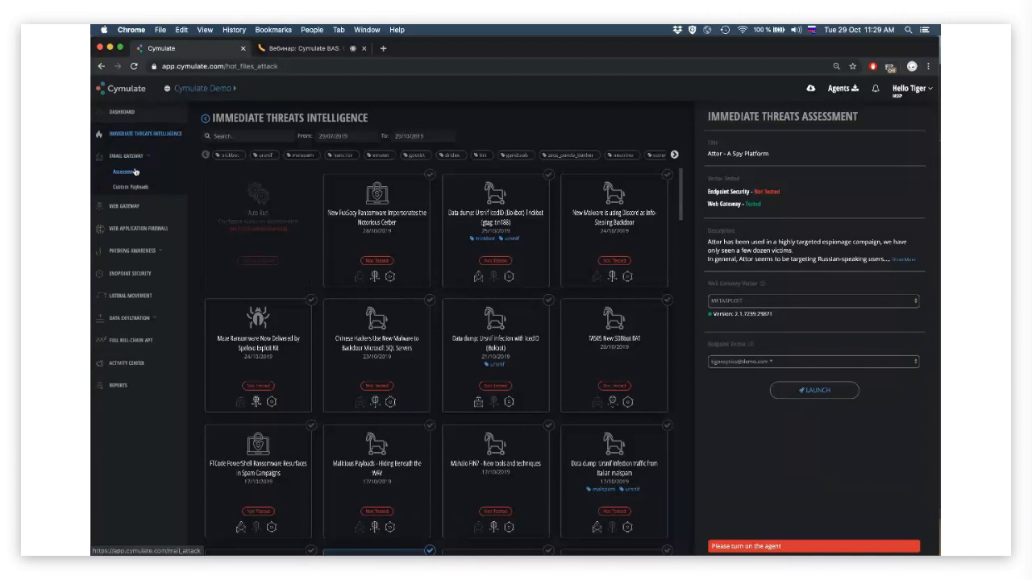
pyautogui.click(135, 171)
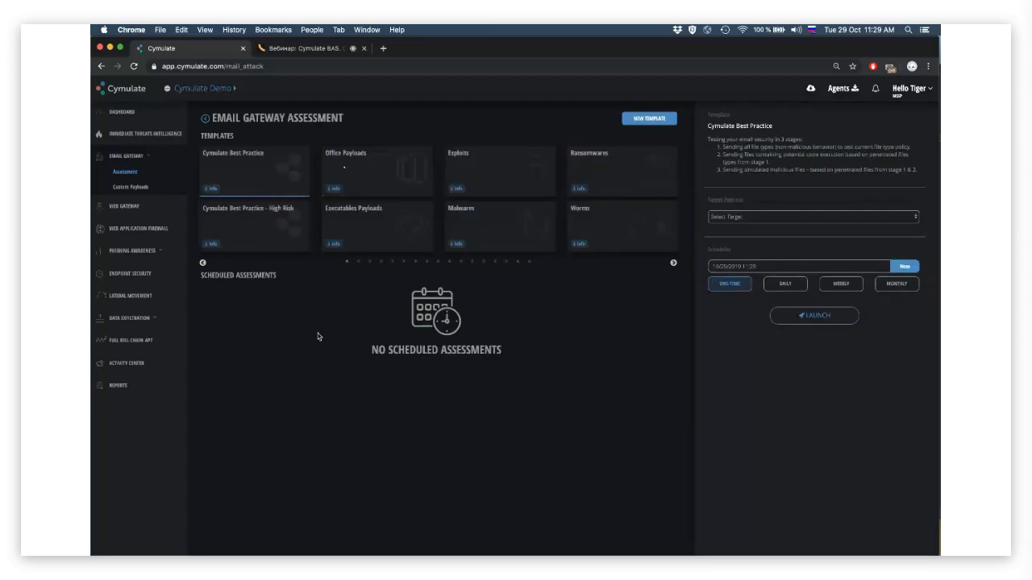
pyautogui.moveTo(212, 190)
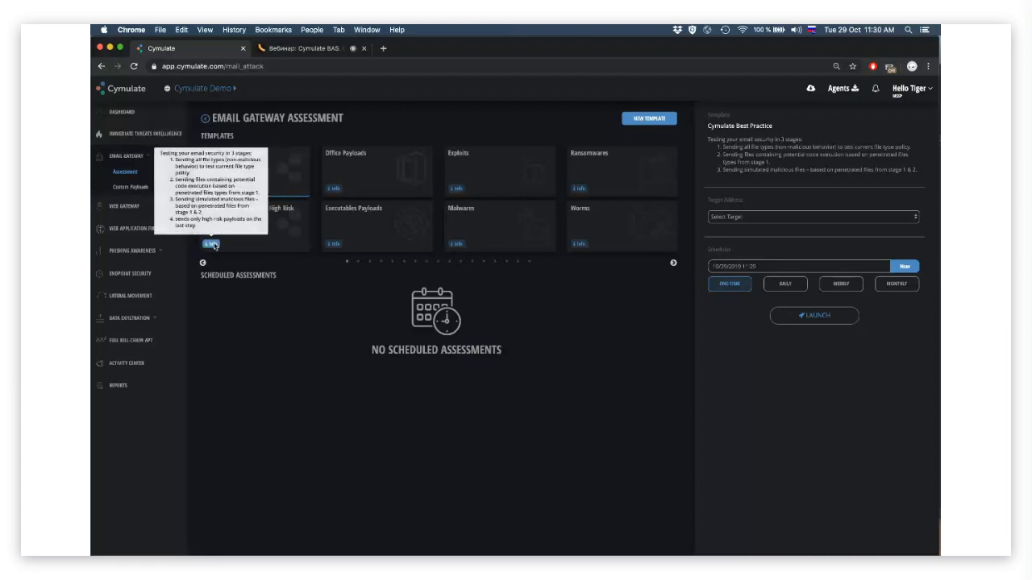
pyautogui.moveTo(328, 192)
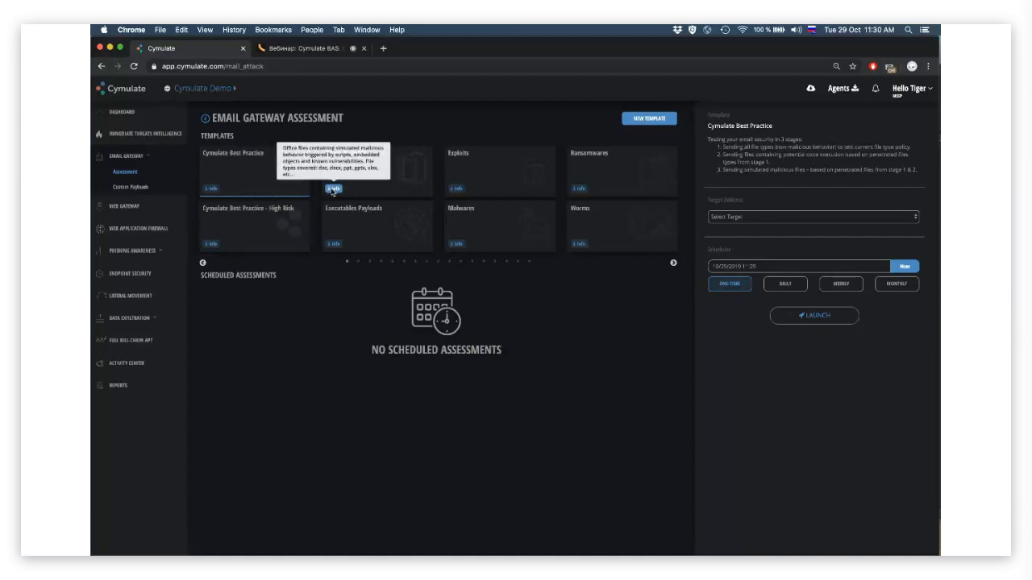
pyautogui.moveTo(334, 245)
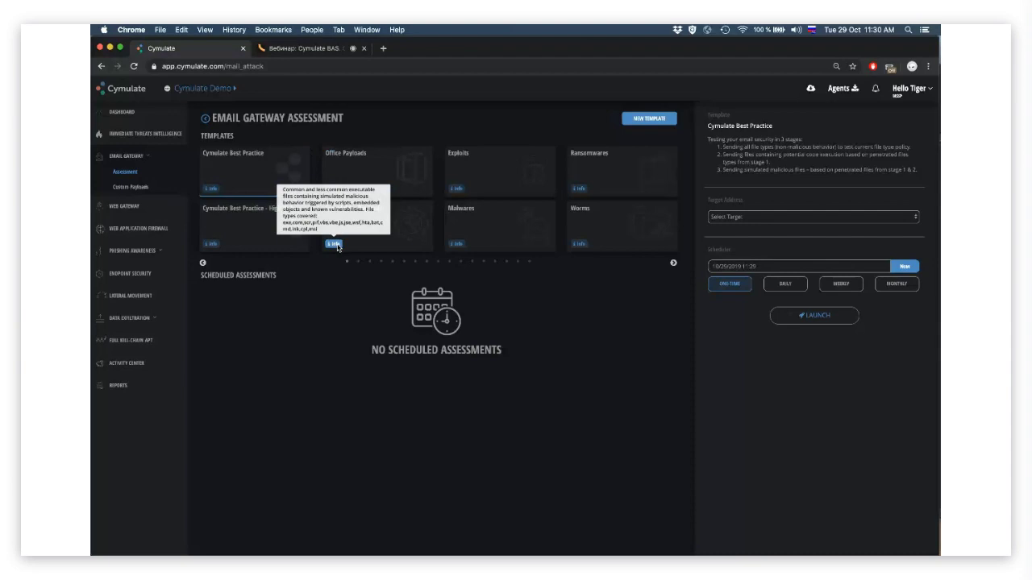
pyautogui.moveTo(459, 245)
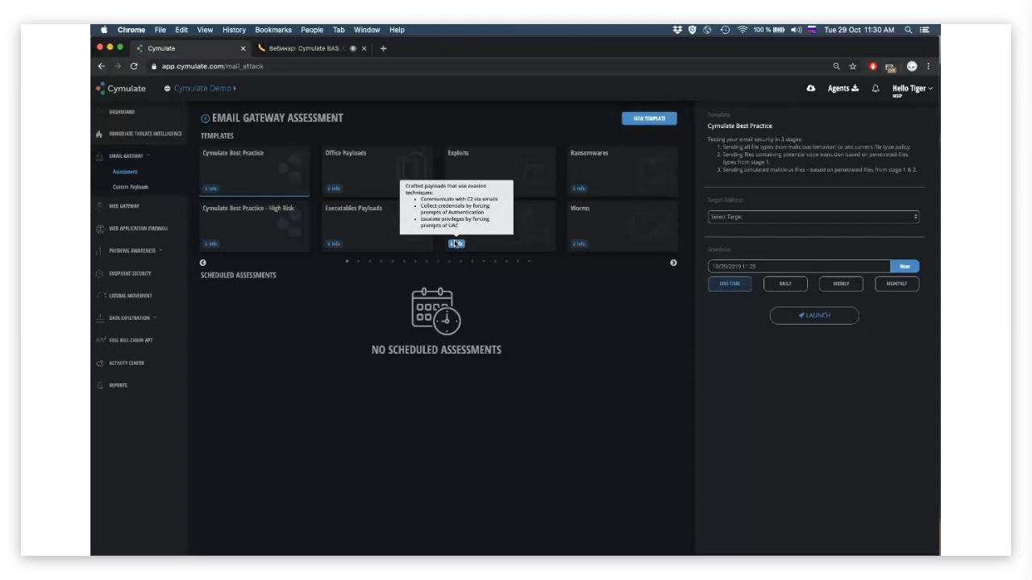
pyautogui.moveTo(457, 189)
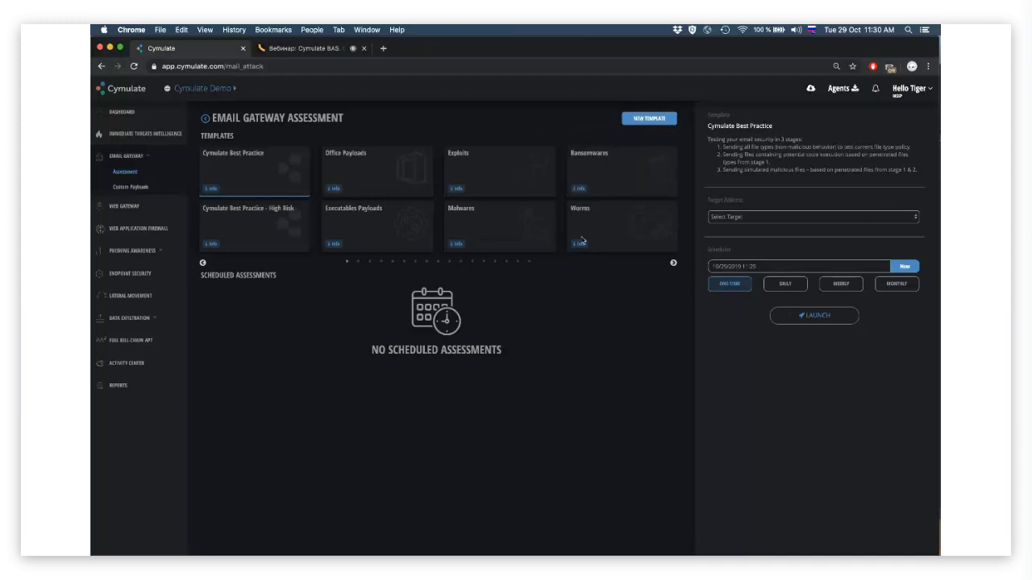
# Browse the custom email gateway templates and return to the first page of built-in templates.
pyautogui.click(674, 263)
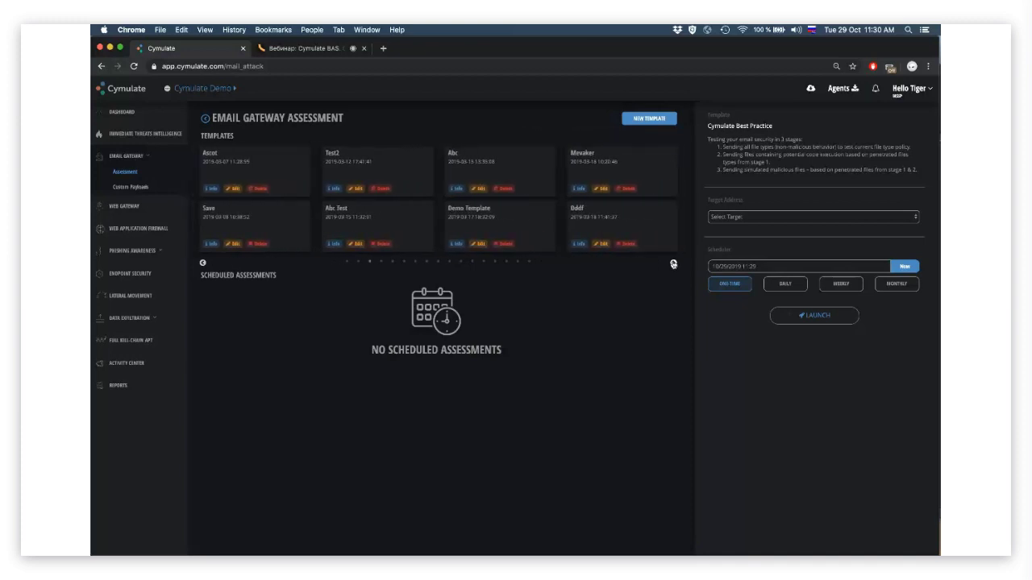
pyautogui.click(673, 263)
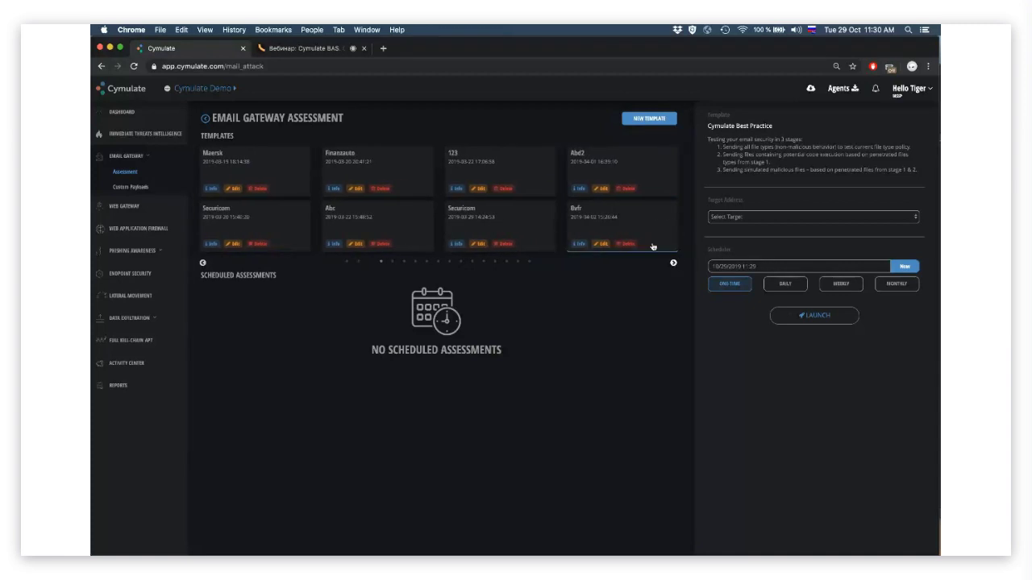
pyautogui.click(202, 263)
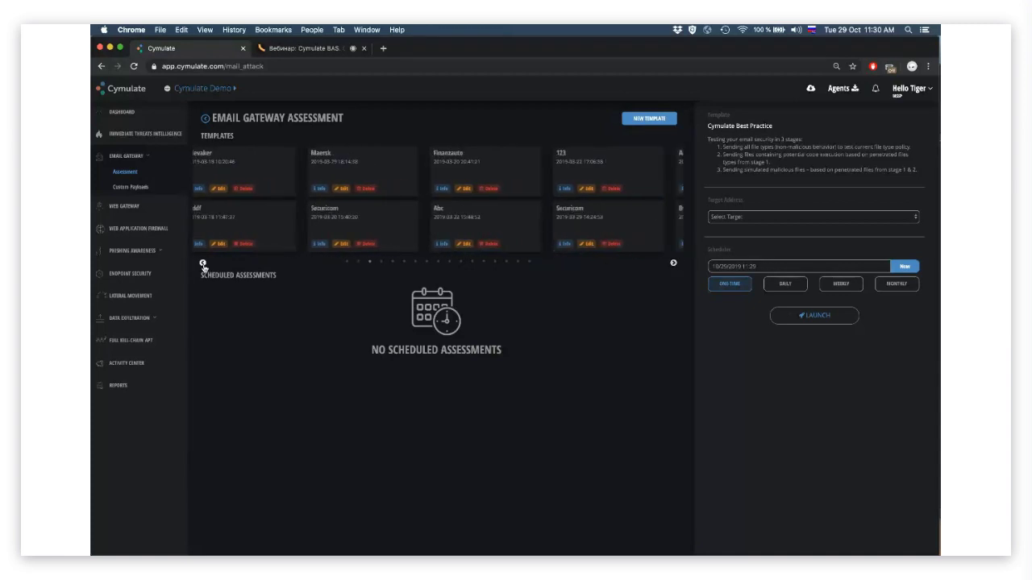
pyautogui.click(202, 263)
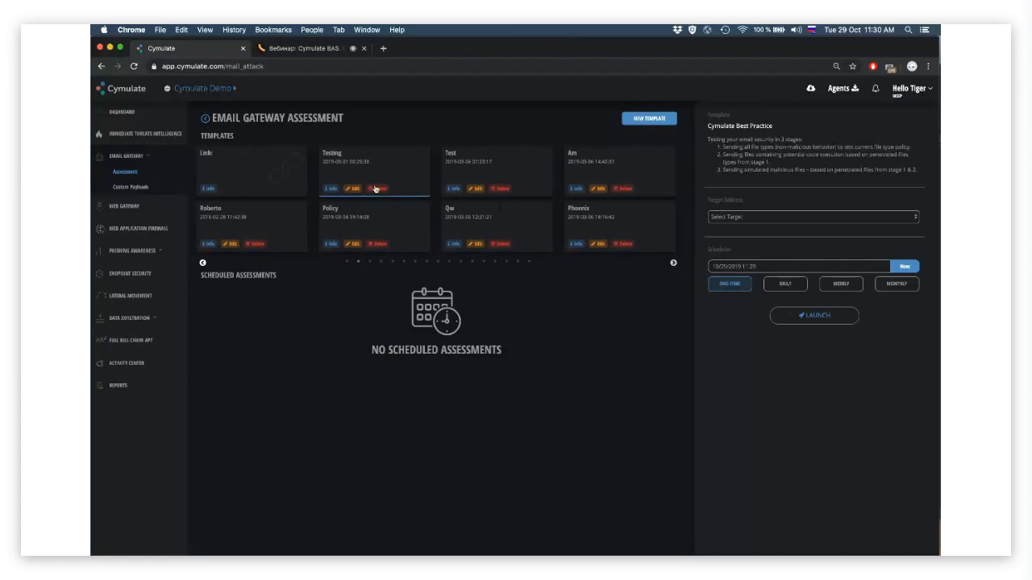
pyautogui.click(203, 264)
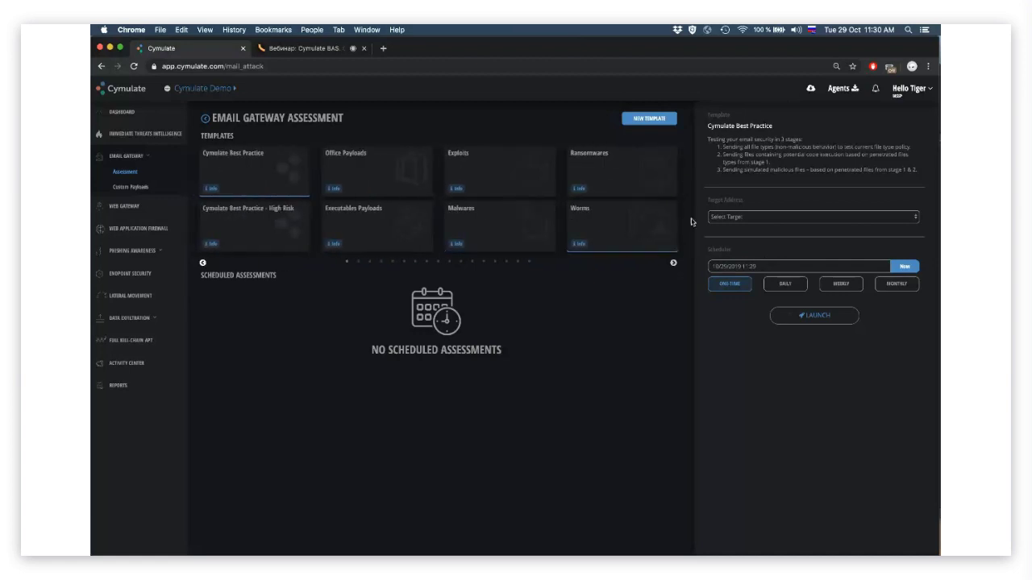
# Check the selectable target addresses without choosing one, and open the email gateway's Custom Payloads page.
pyautogui.click(722, 217)
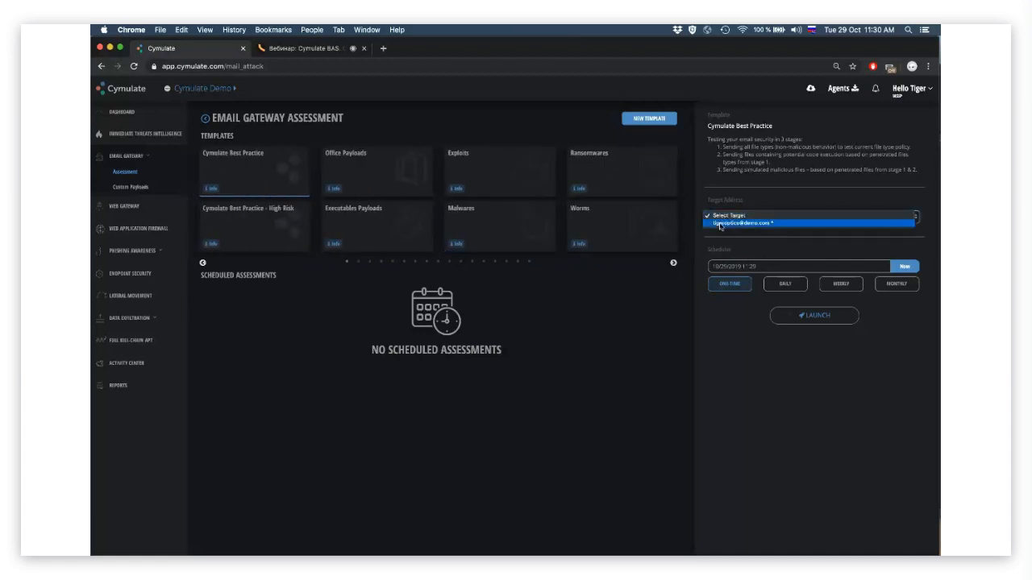
pyautogui.click(759, 204)
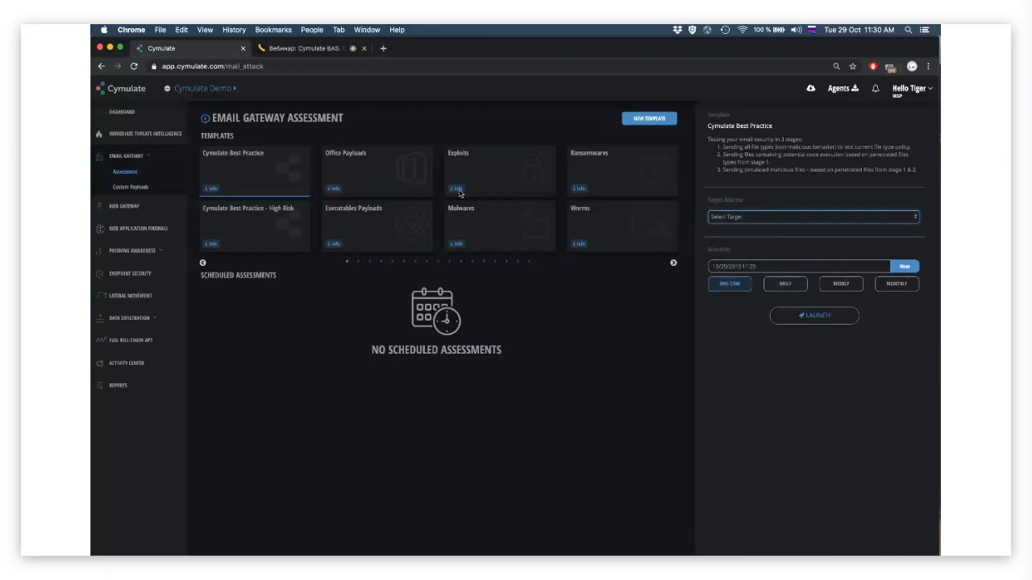
pyautogui.click(131, 186)
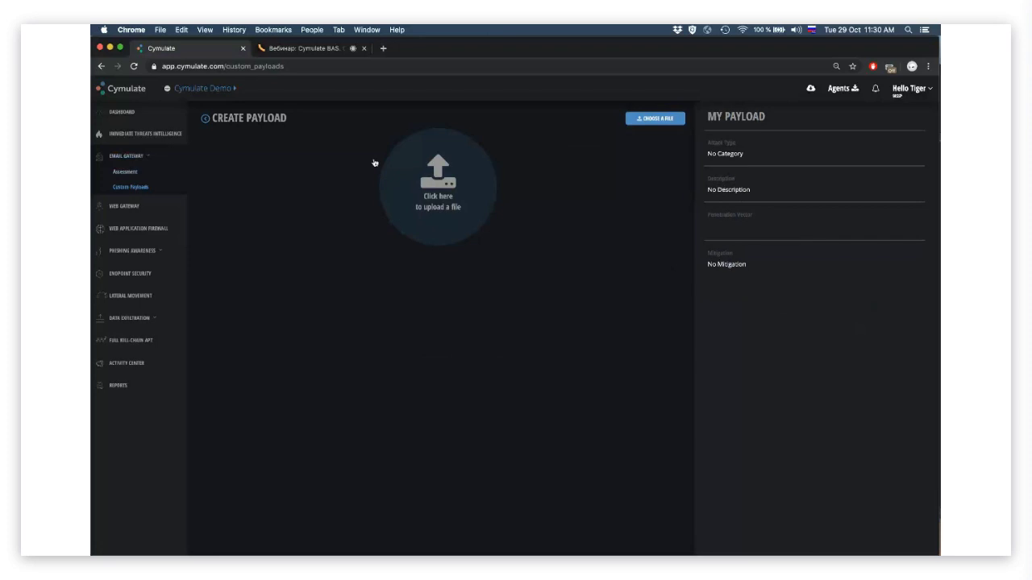
# Open the Web Gateway assessment and select the Ransomware, C&C and Files attack types.
pyautogui.click(139, 211)
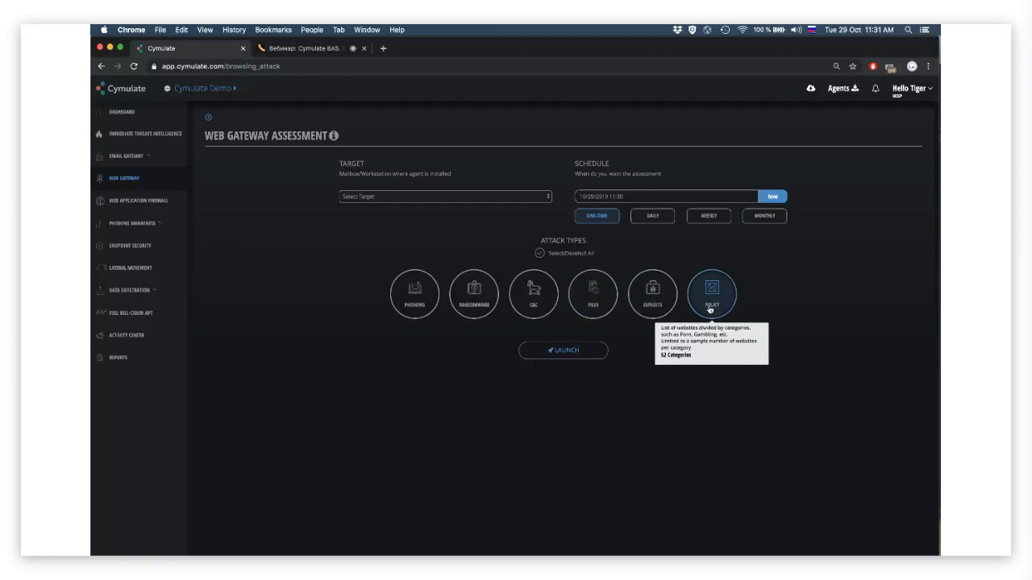
pyautogui.click(474, 295)
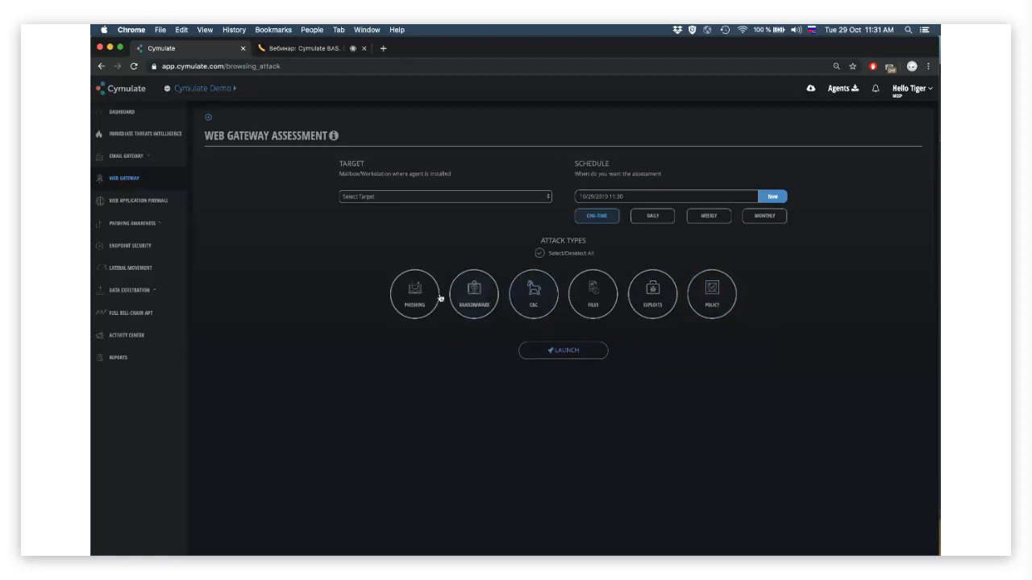
pyautogui.click(533, 295)
pyautogui.click(593, 296)
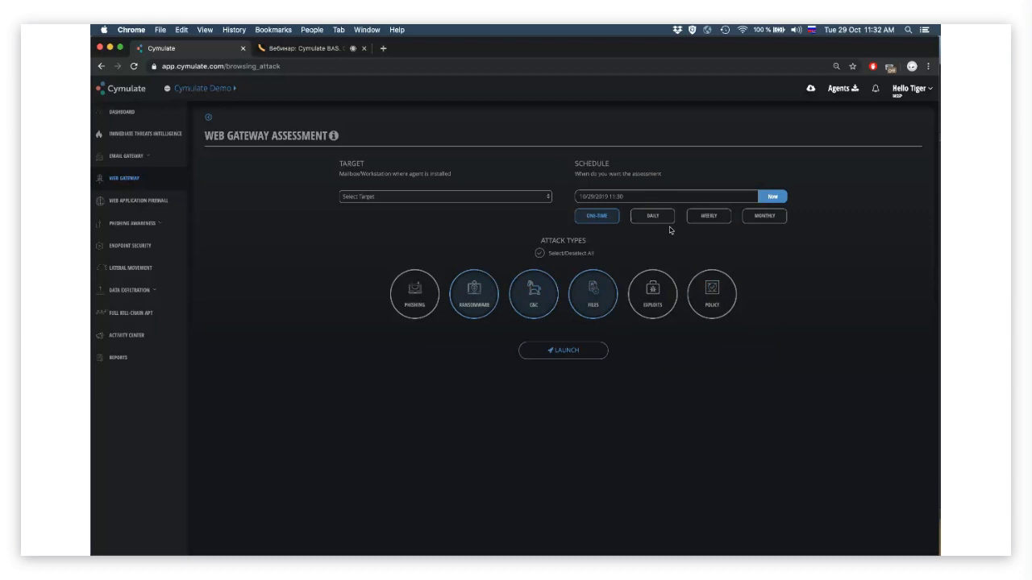
# Open the Web Application Firewall assessment and highlight the third site's URL in the My Sites list.
pyautogui.click(146, 205)
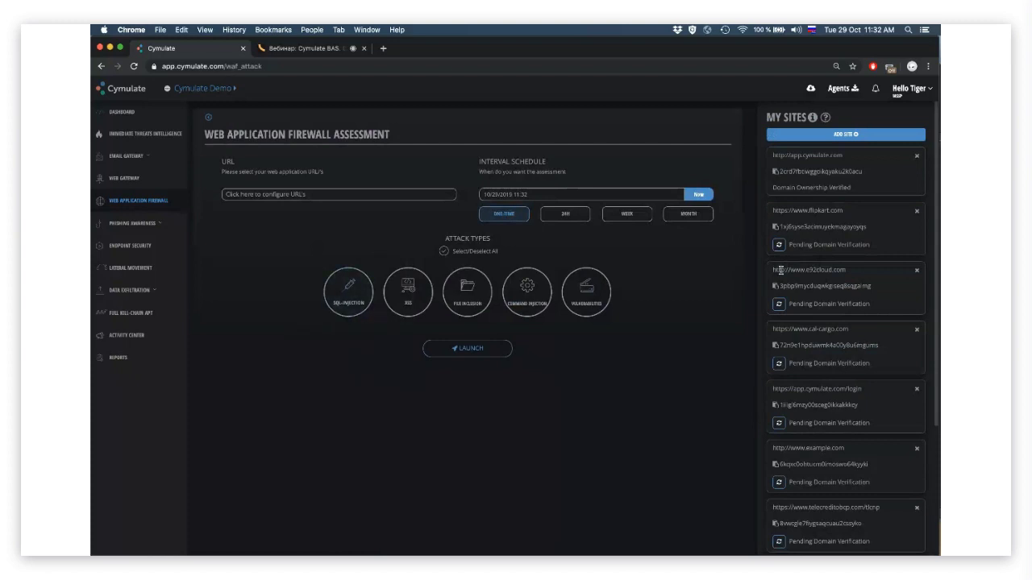
pyautogui.moveTo(778, 270); pyautogui.dragTo(849, 275)
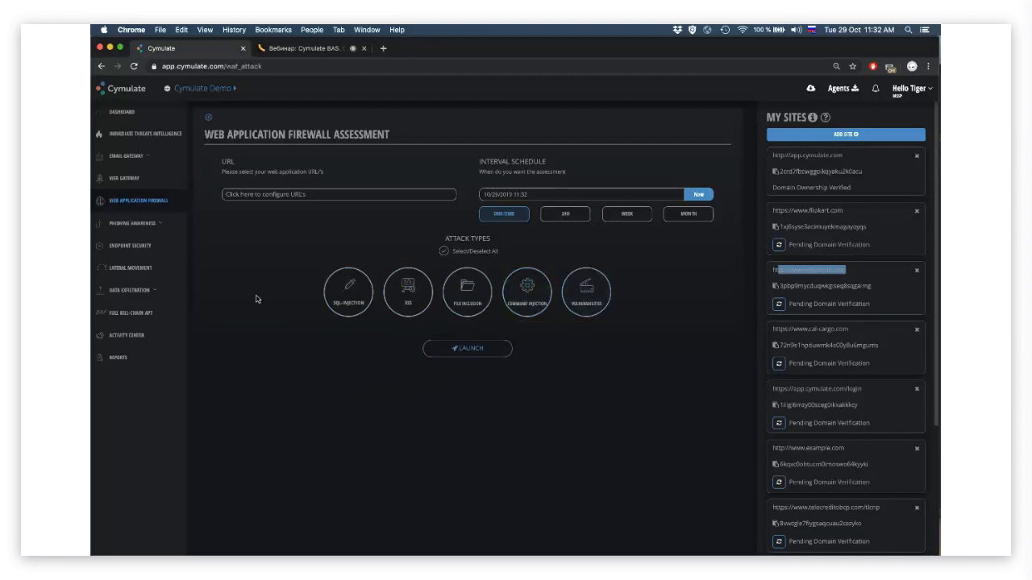
# View the Phishing Awareness contacts, and open the Landing Pages section of the phishing resources.
pyautogui.click(133, 223)
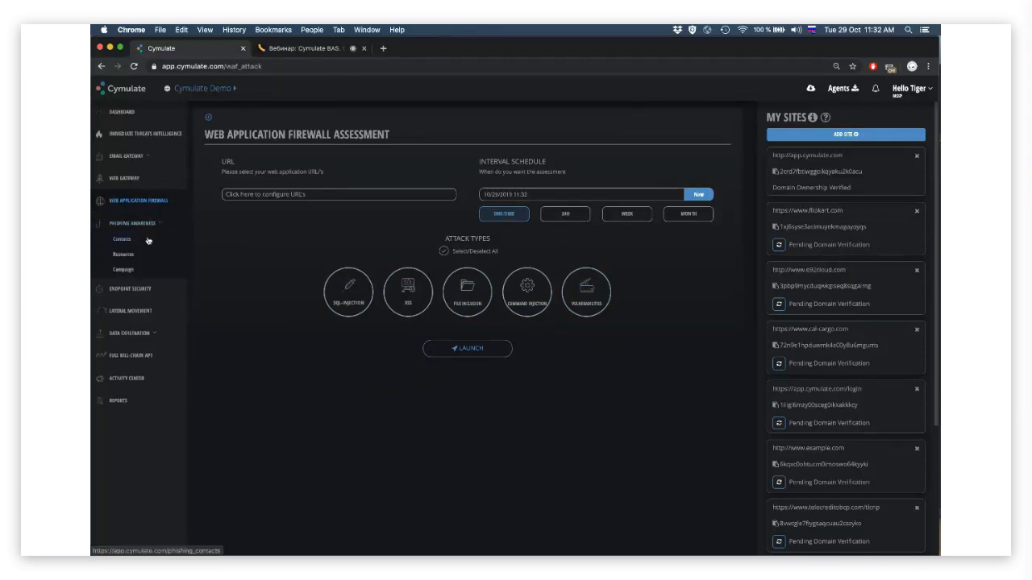
pyautogui.click(148, 240)
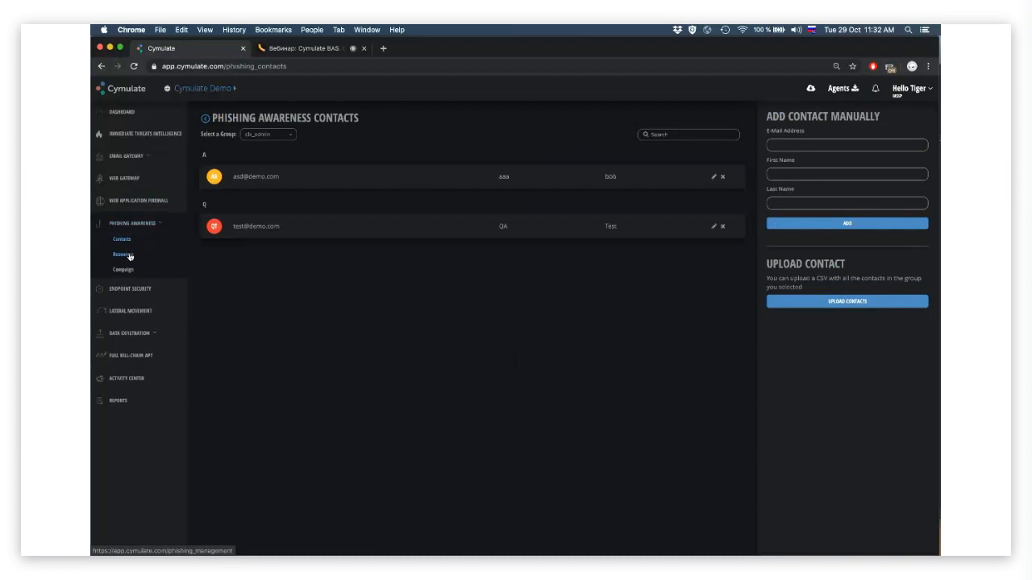
pyautogui.click(123, 255)
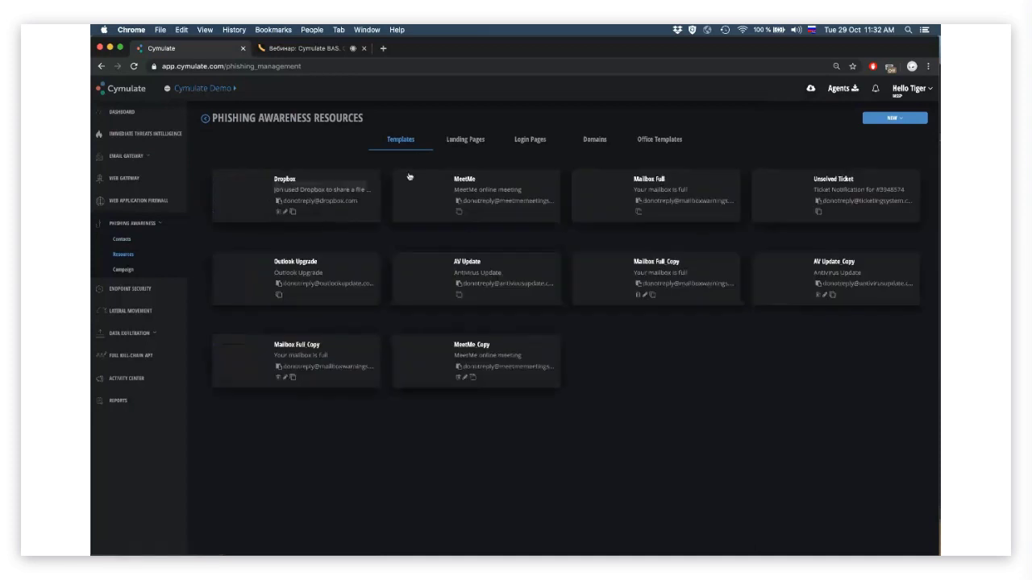
pyautogui.click(464, 142)
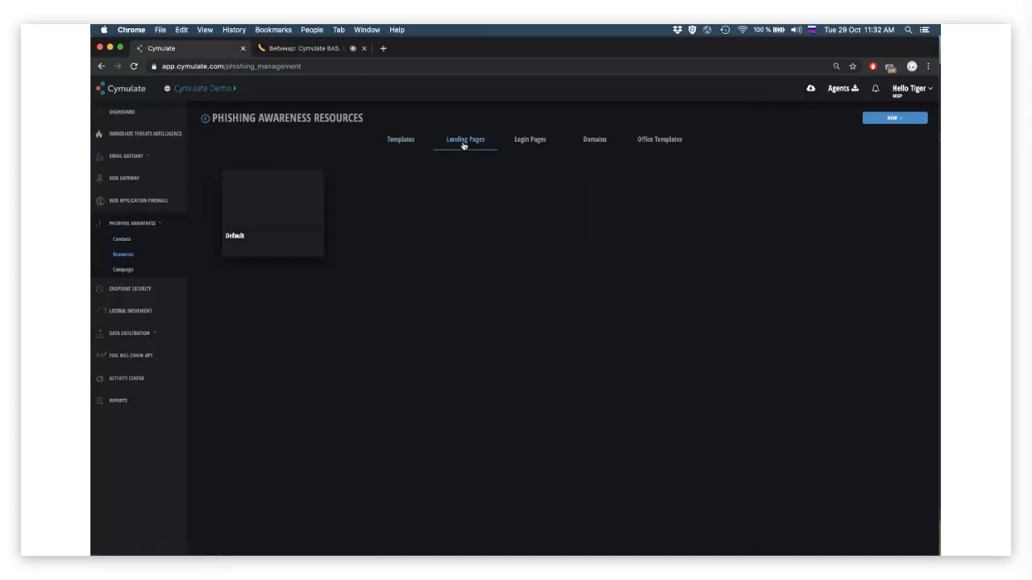
# View the Login Pages, Domains and Office Templates sections of the phishing awareness resources.
pyautogui.click(534, 141)
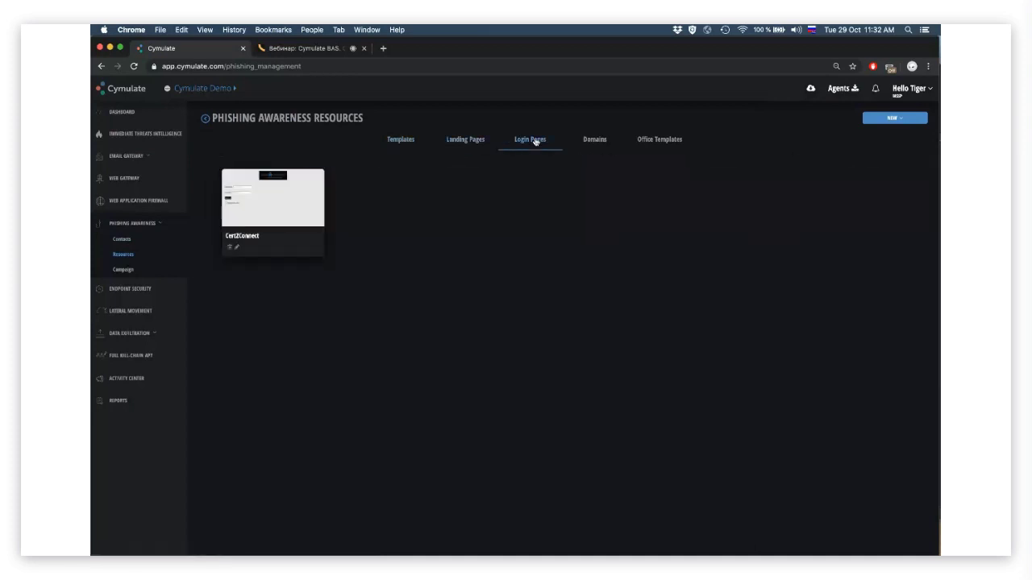
pyautogui.click(601, 142)
pyautogui.click(653, 142)
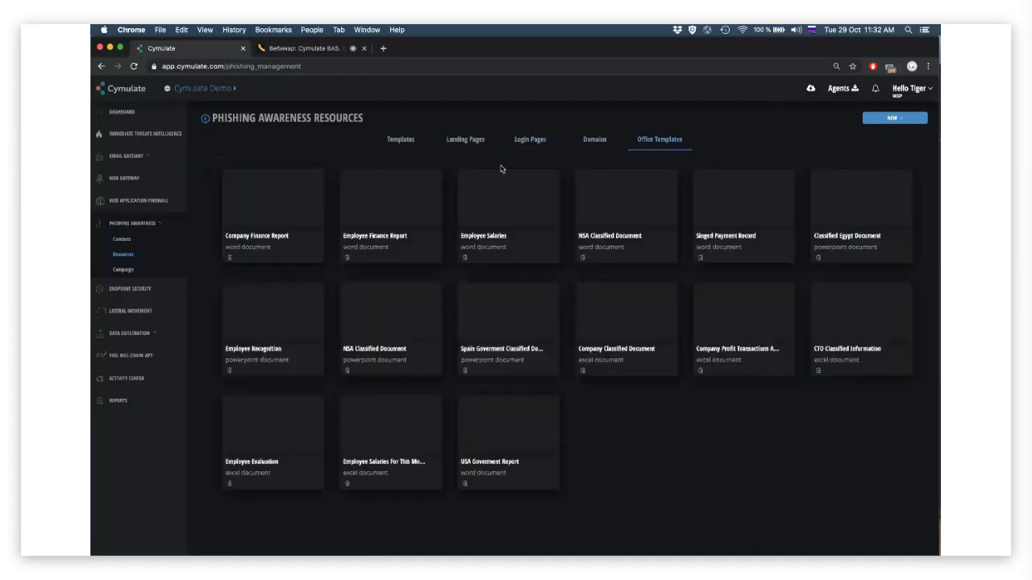
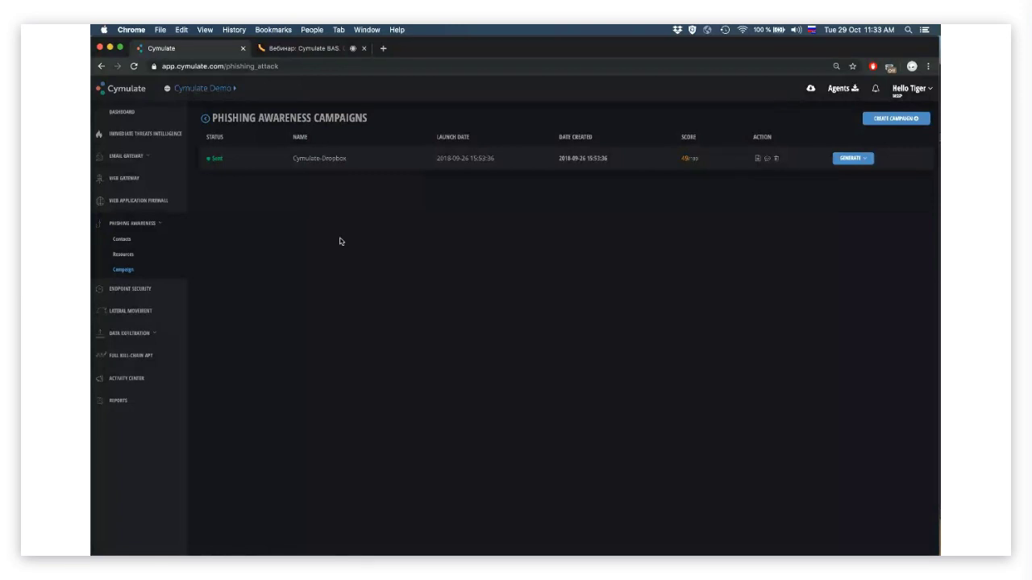
# Open the Endpoint Security assessment, read the descriptions of several templates and browse the further MITRE ATT&CK templates.
pyautogui.click(148, 289)
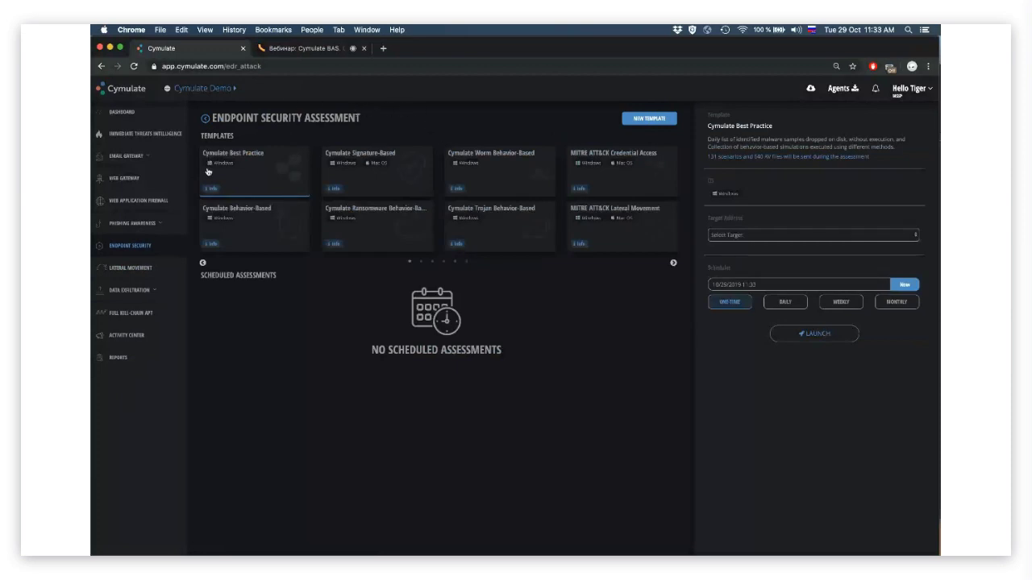
pyautogui.moveTo(211, 189)
pyautogui.moveTo(211, 244)
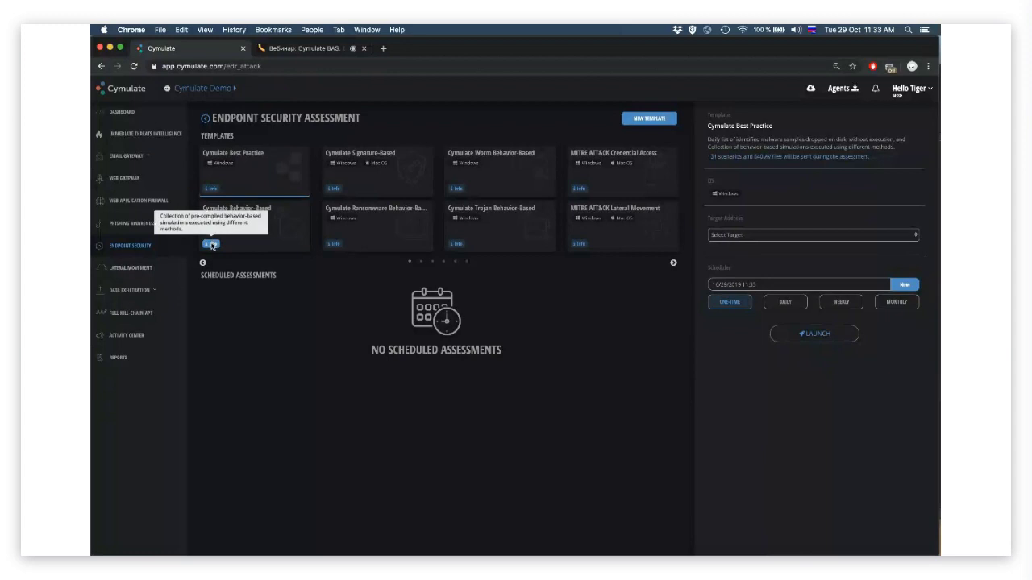
pyautogui.moveTo(337, 188)
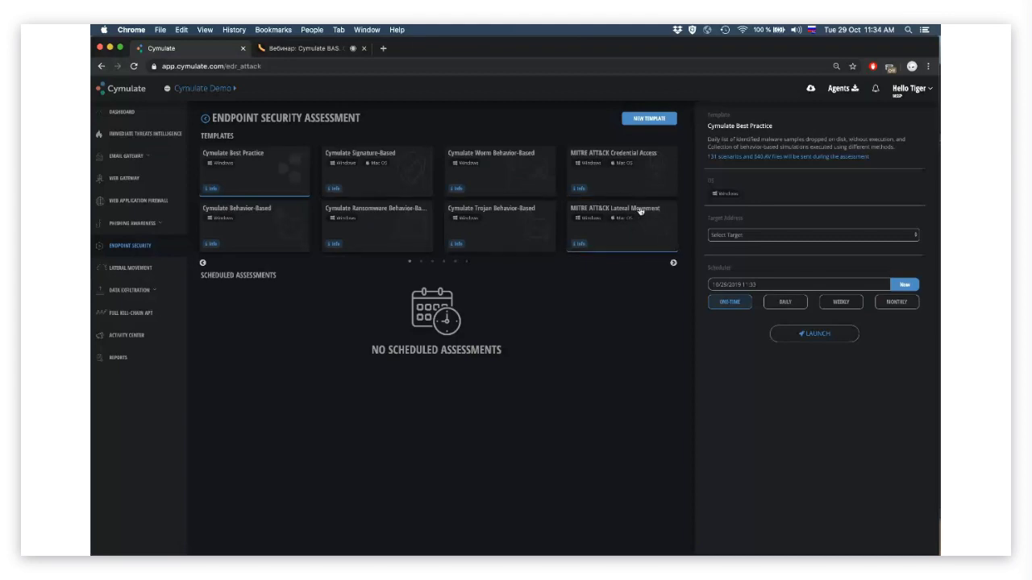
pyautogui.click(673, 262)
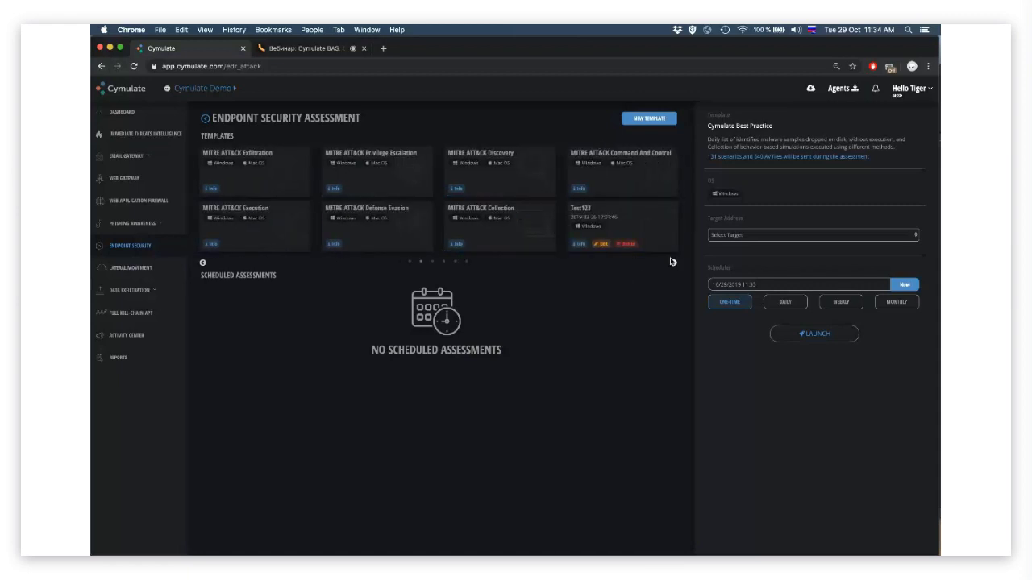
pyautogui.click(673, 262)
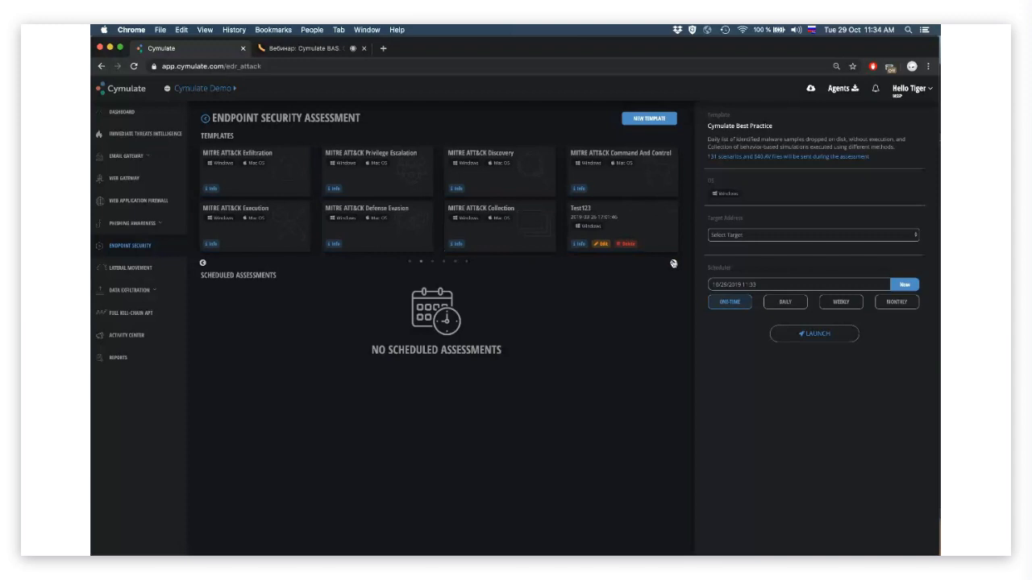
# View the Lateral Movement assessment page, returning briefly to Endpoint Security in between.
pyautogui.click(139, 266)
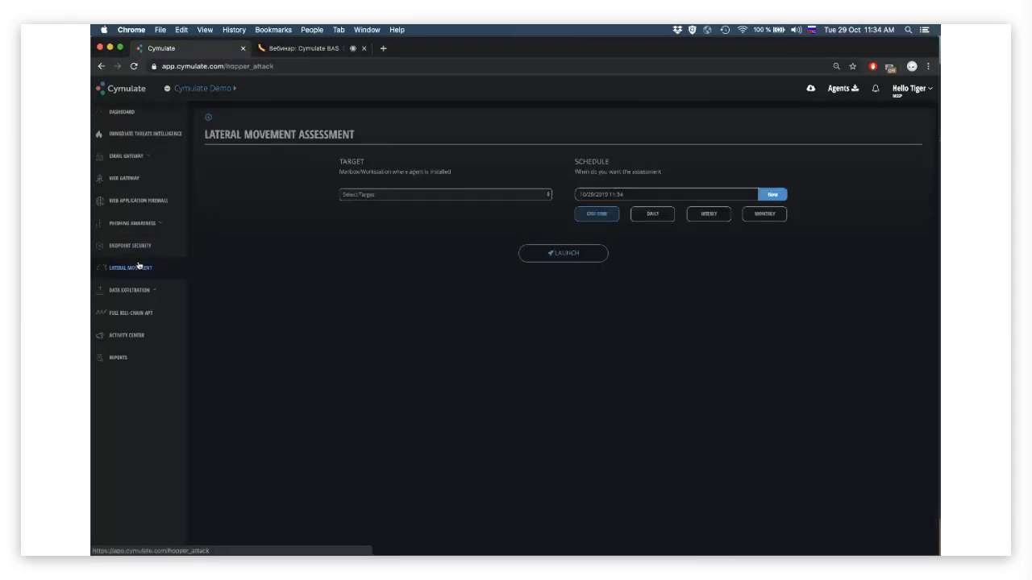
pyautogui.click(140, 254)
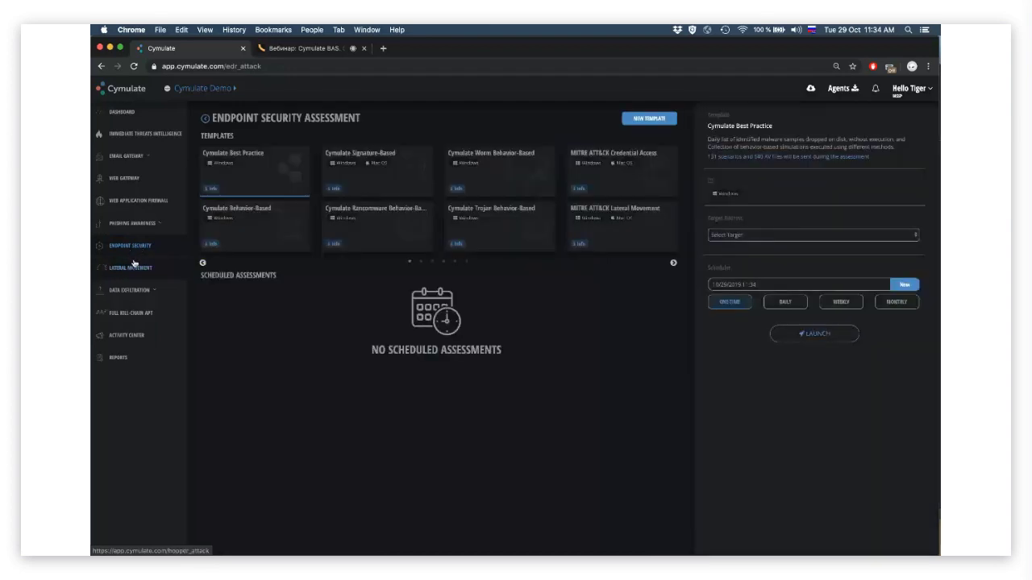
pyautogui.click(132, 266)
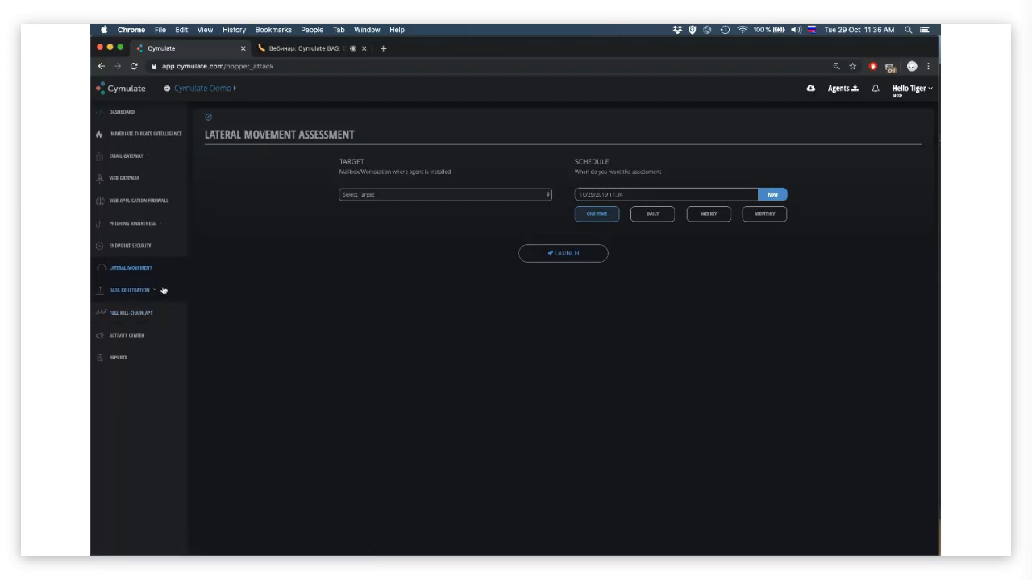
# Open the Data Exfiltration assessment, highlight its heading and point out the HTTP exfiltration attack type without keeping it selected.
pyautogui.click(163, 290)
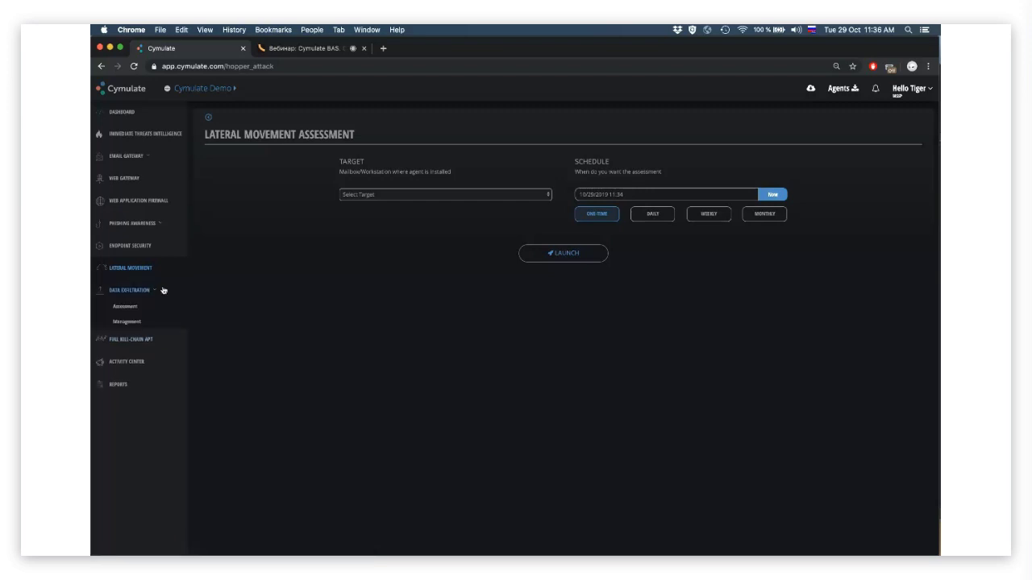
pyautogui.click(147, 307)
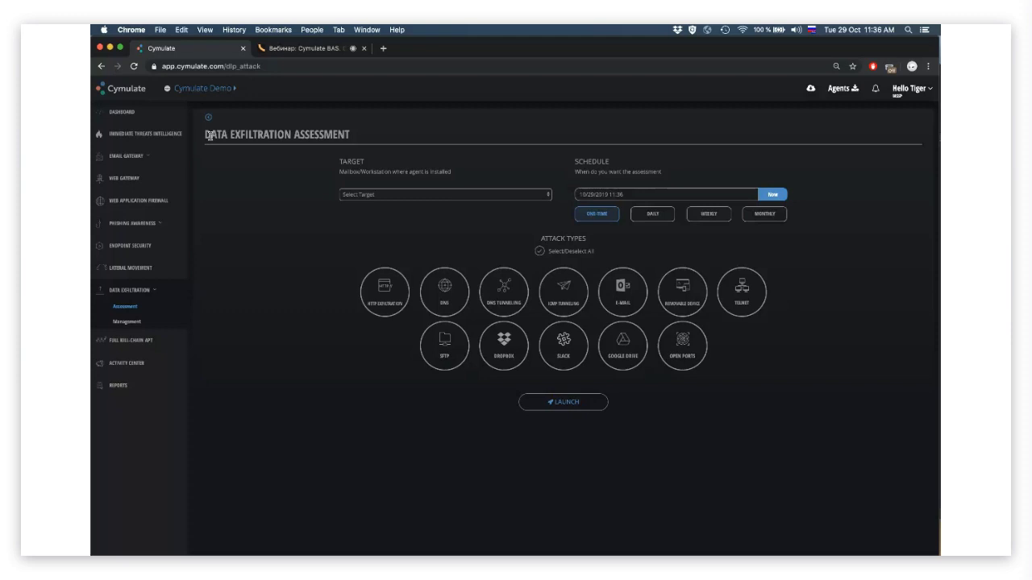
pyautogui.moveTo(210, 133); pyautogui.dragTo(409, 141)
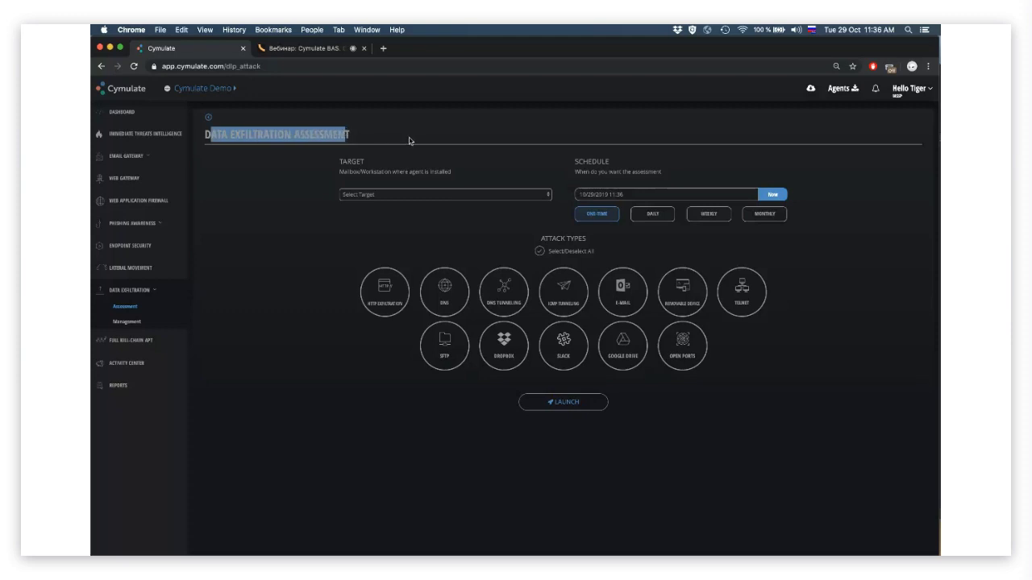
pyautogui.click(384, 291)
pyautogui.click(384, 287)
# Open Data Exfiltration Management and set up a new custom PII phrase, trying the Phrase method and then Regex.
pyautogui.click(140, 323)
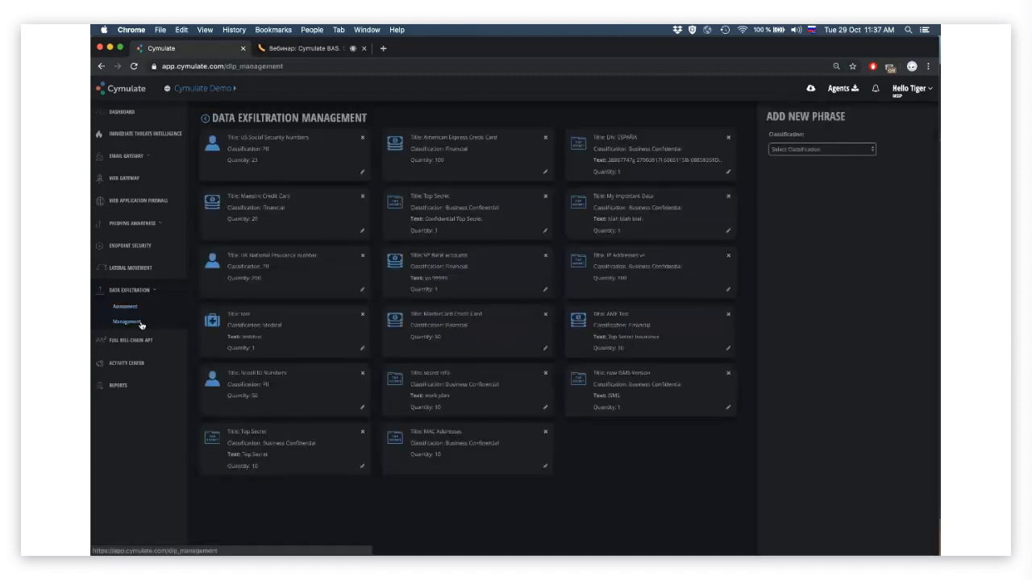
pyautogui.click(806, 149)
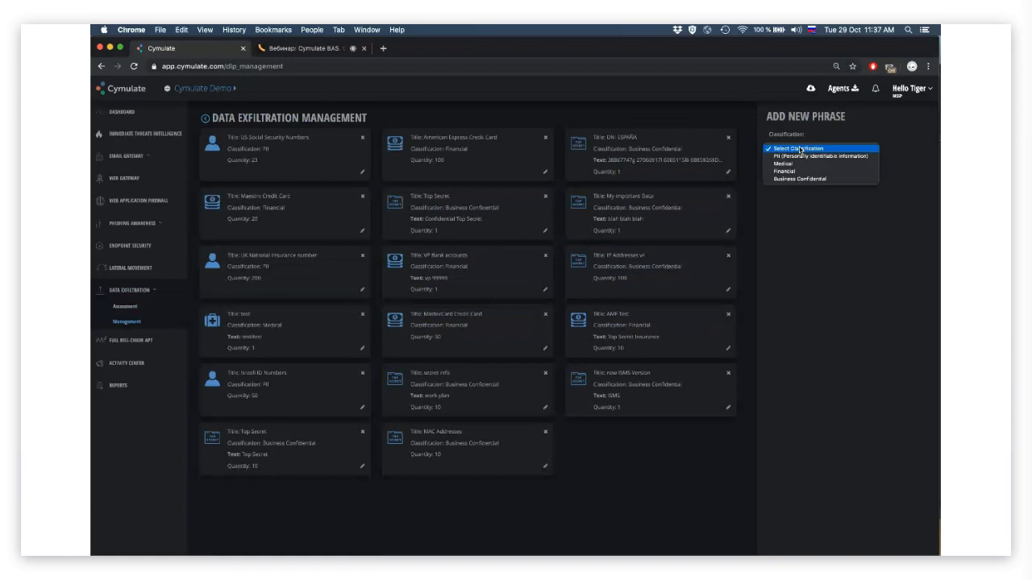
pyautogui.click(803, 151)
pyautogui.click(797, 178)
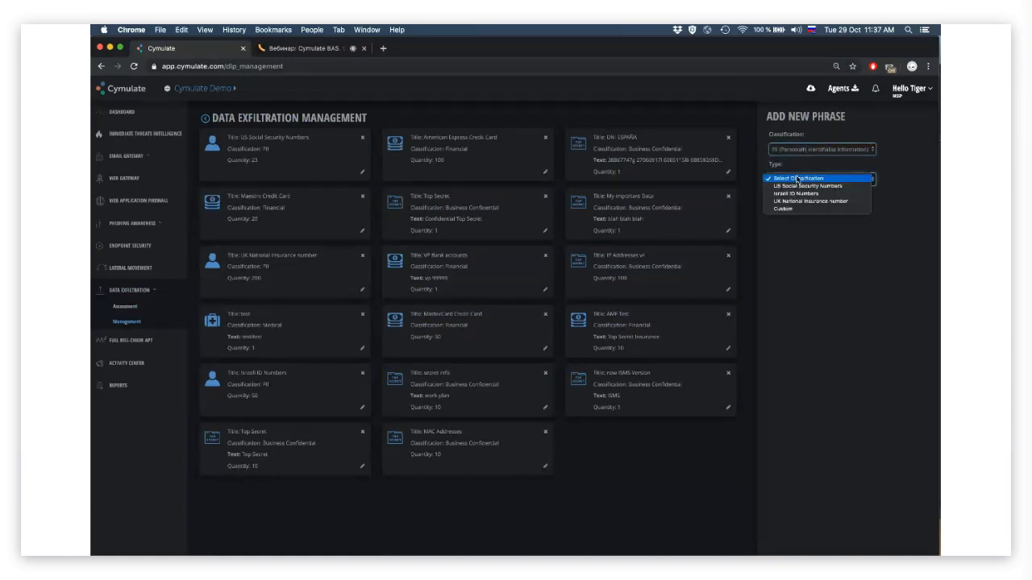
pyautogui.click(802, 194)
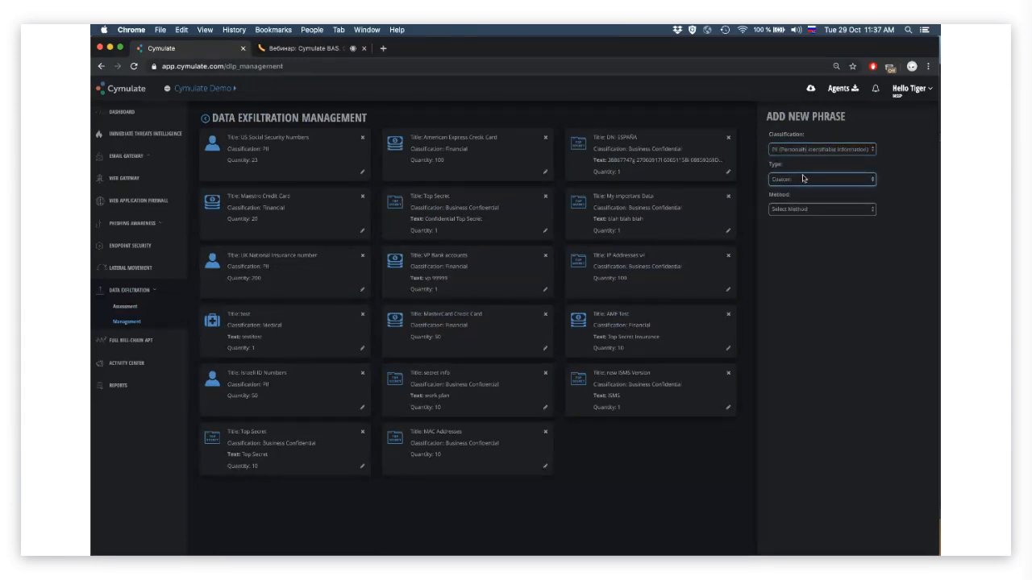
pyautogui.click(796, 209)
pyautogui.click(795, 223)
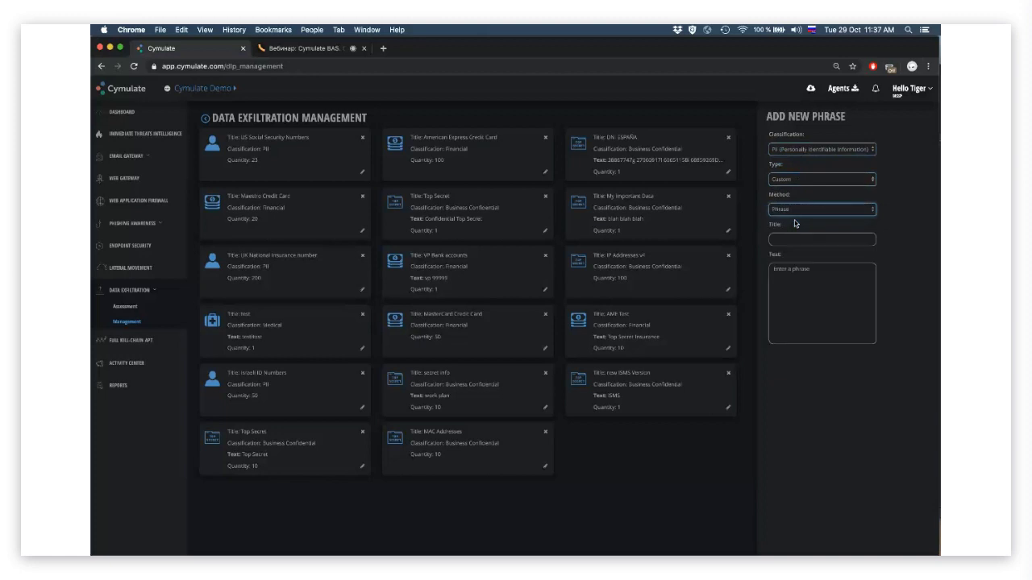
pyautogui.click(796, 240)
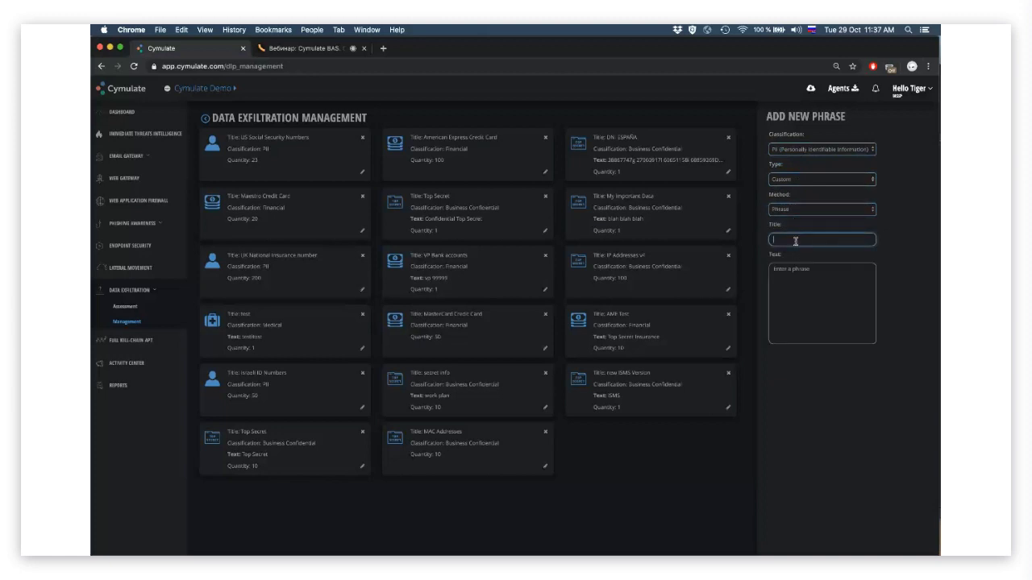
pyautogui.click(788, 213)
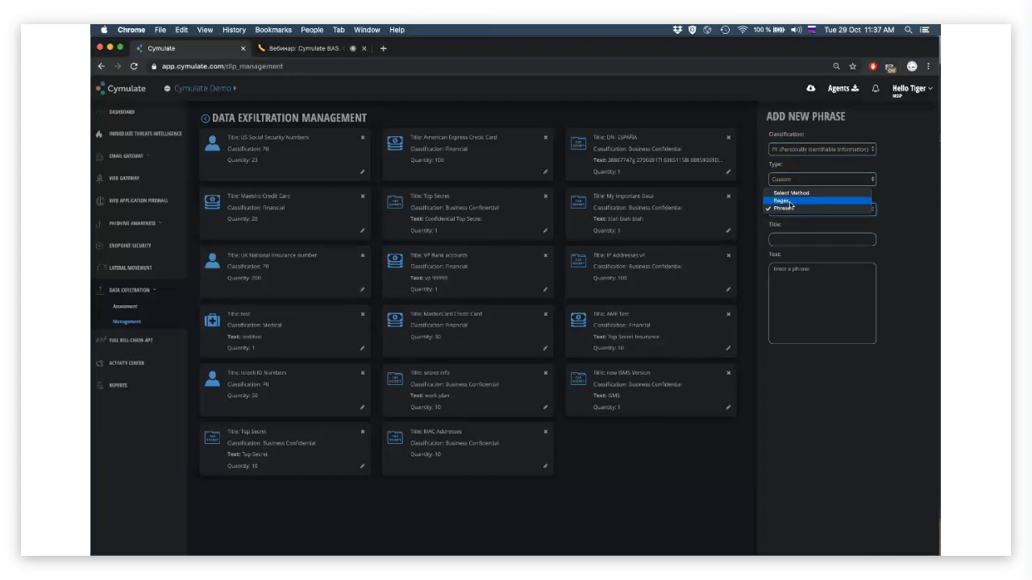
pyautogui.click(789, 201)
# Set the new phrase's classification to Financial, its type to Visa Credit Card and its quantity to 150.
pyautogui.click(794, 150)
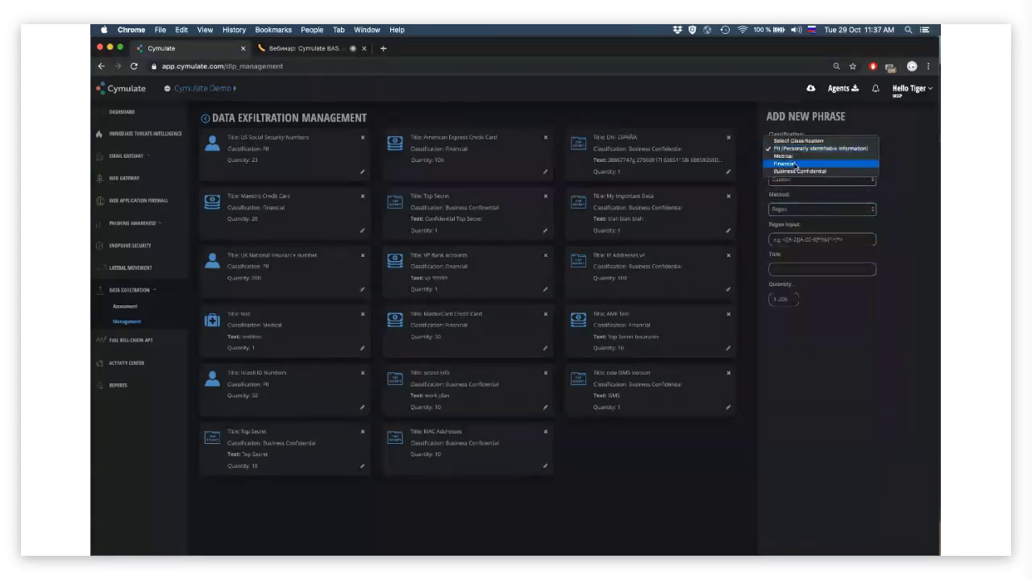
pyautogui.click(790, 164)
pyautogui.click(786, 179)
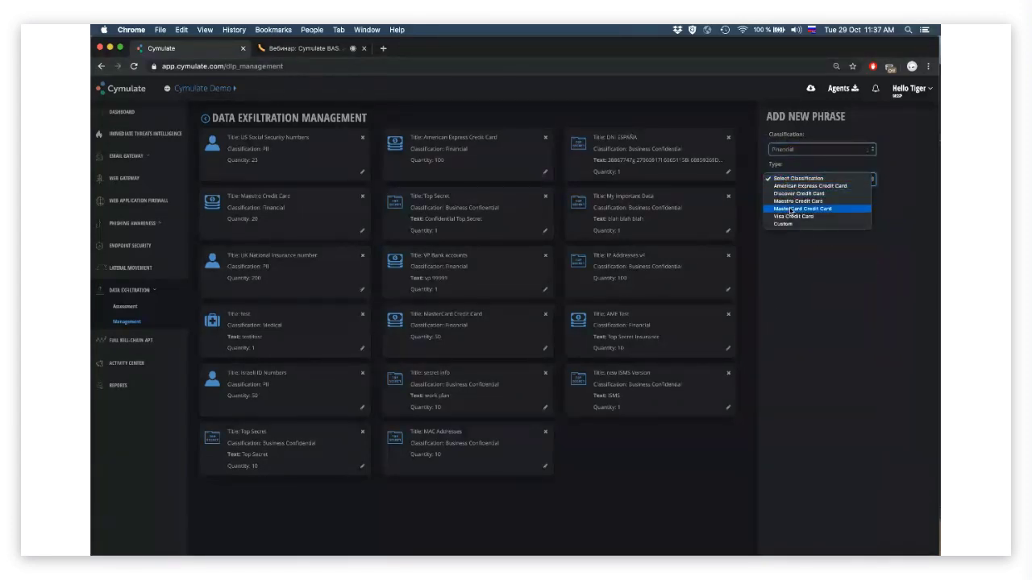
pyautogui.click(789, 216)
pyautogui.click(797, 209)
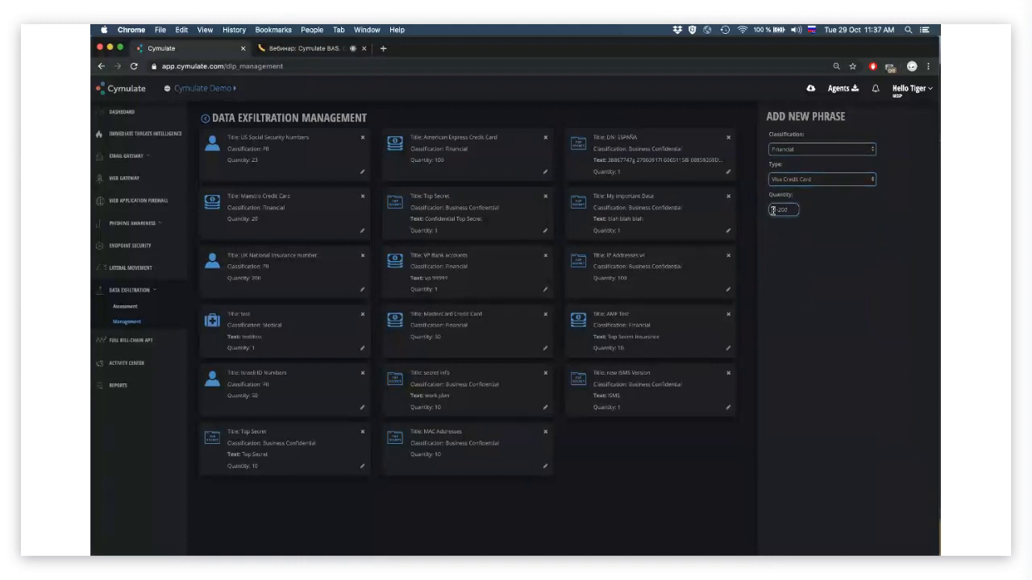
pyautogui.write('150')
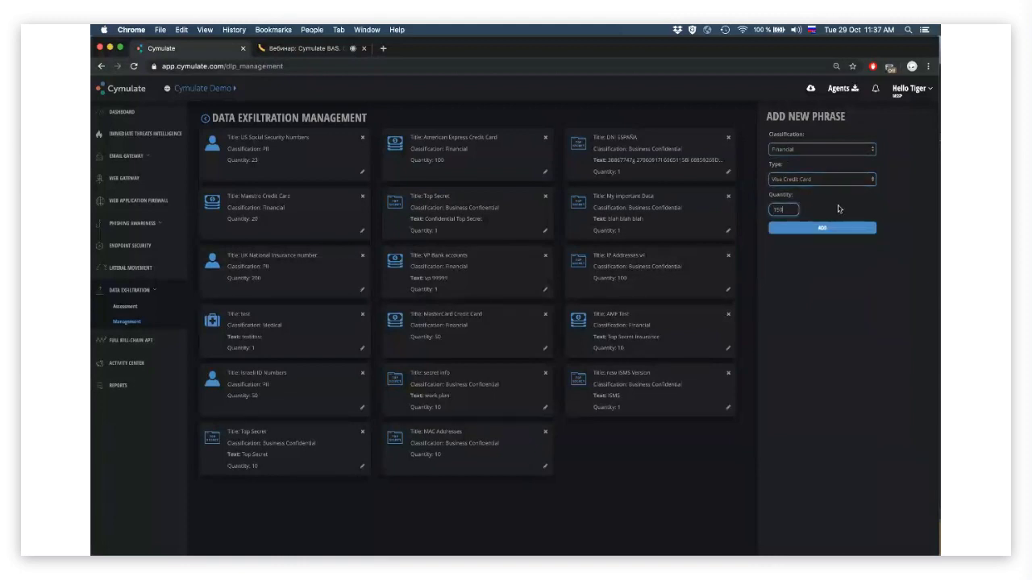
# Set the new phrase to Business Confidential, type Custom and method Phrase, and enter the title CONFIDENTIAL.
pyautogui.click(816, 150)
pyautogui.click(814, 159)
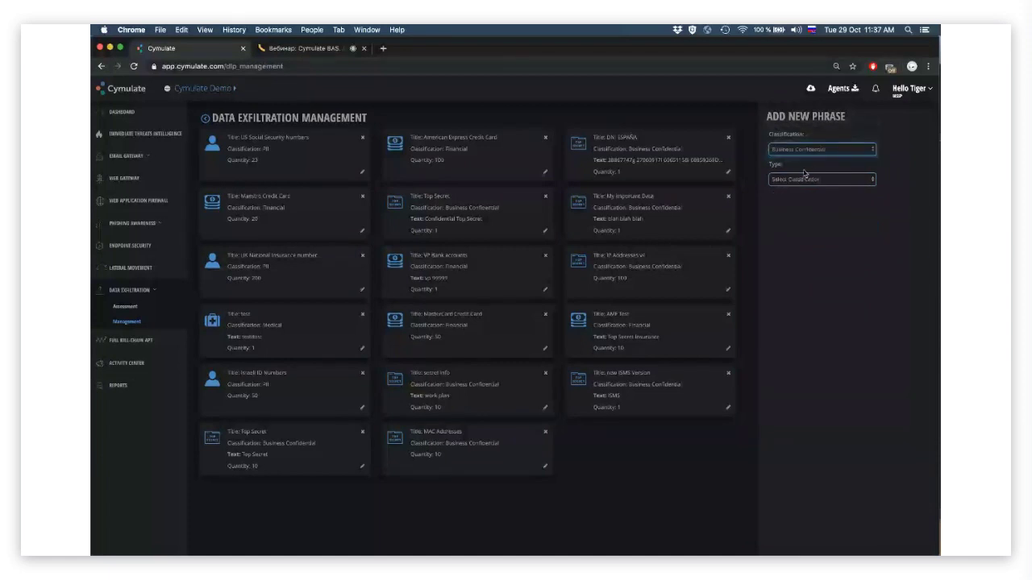
pyautogui.click(807, 179)
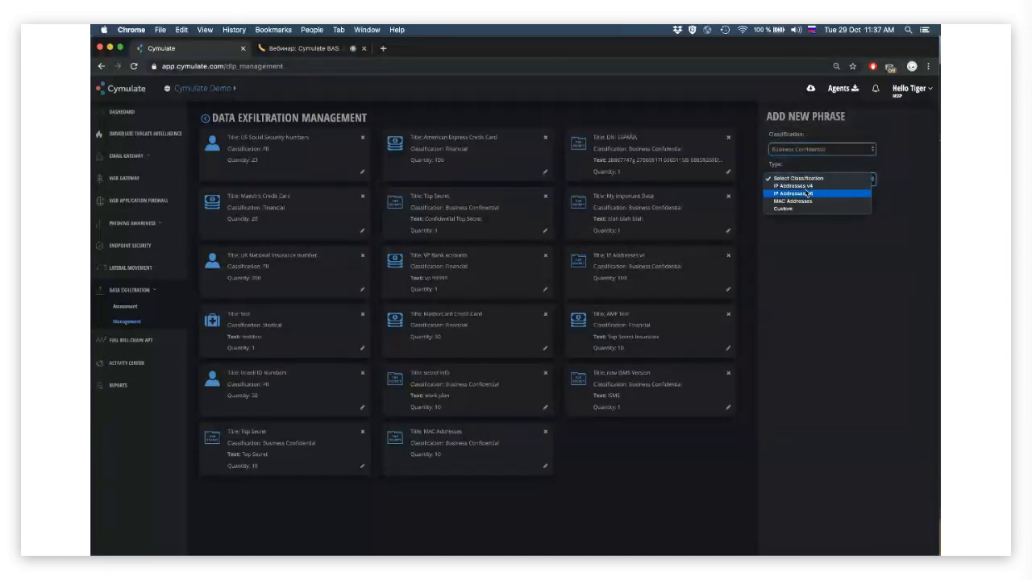
pyautogui.click(806, 208)
pyautogui.click(806, 209)
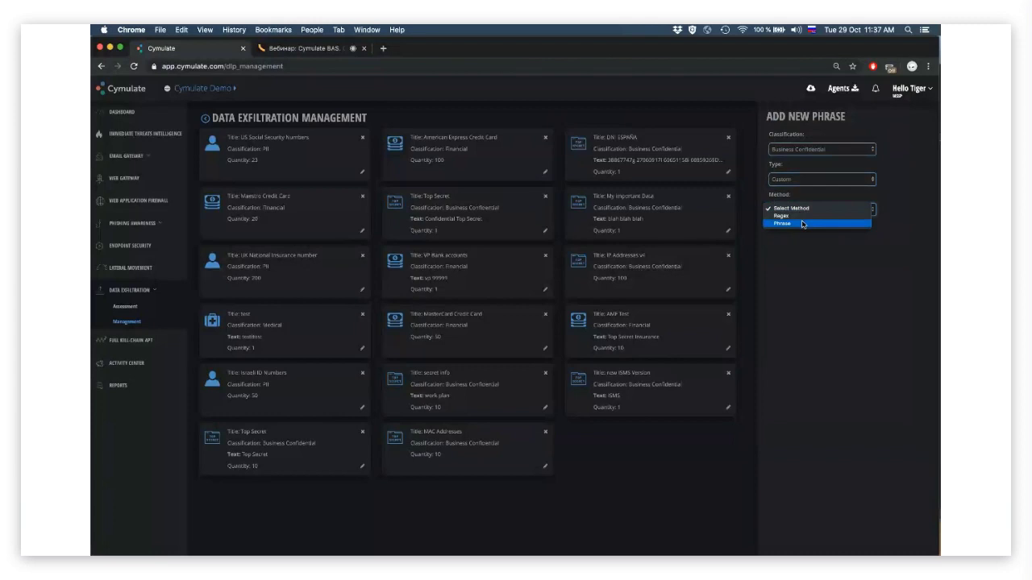
pyautogui.click(803, 224)
pyautogui.click(791, 238)
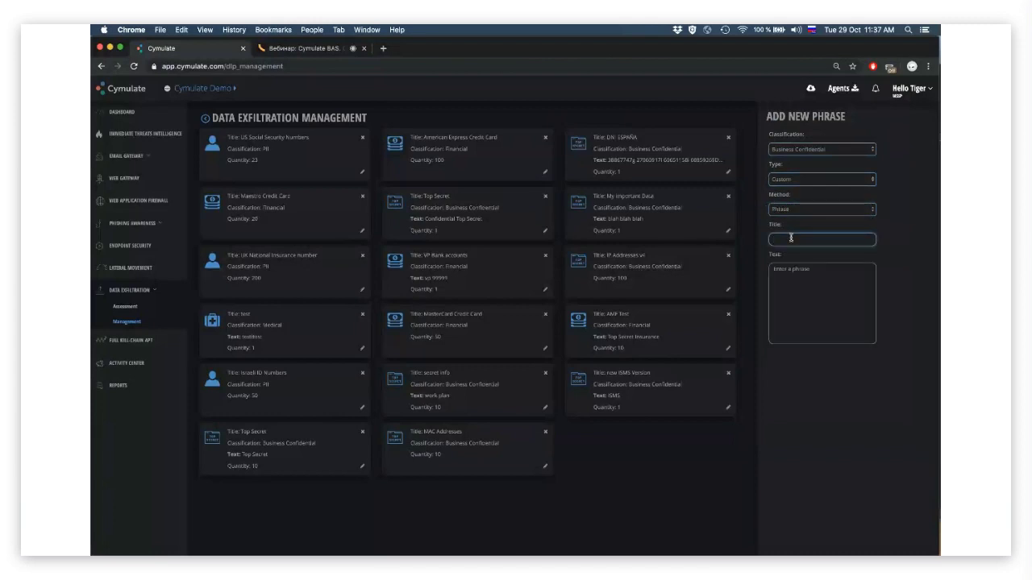
pyautogui.hotkey('ctrl', 'space')
pyautogui.write('CONFIDENTIAL')
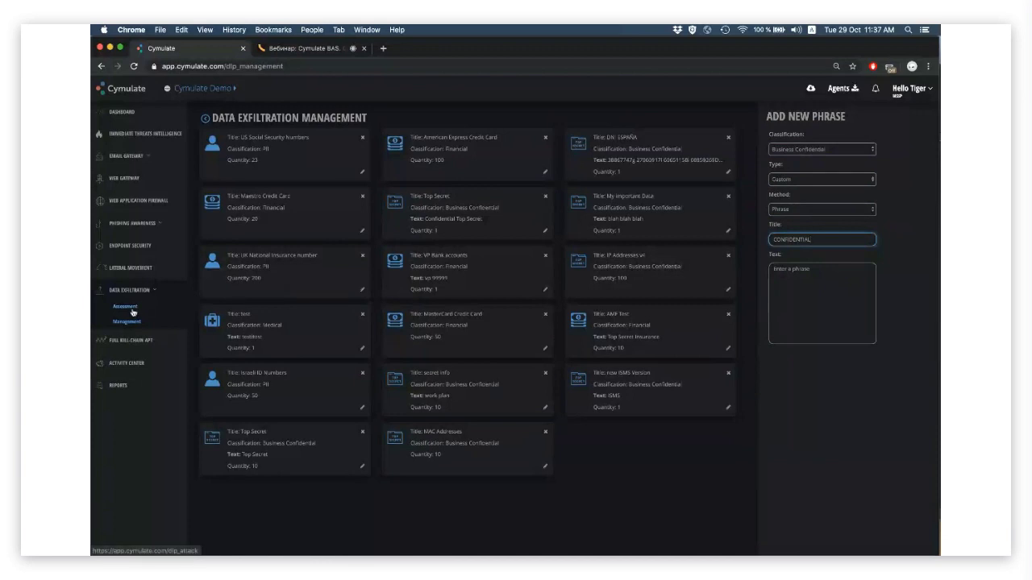
# Open the Full Kill-Chain APT assessment and start a new template named Test1, continuing to the payload handler choice.
pyautogui.click(129, 340)
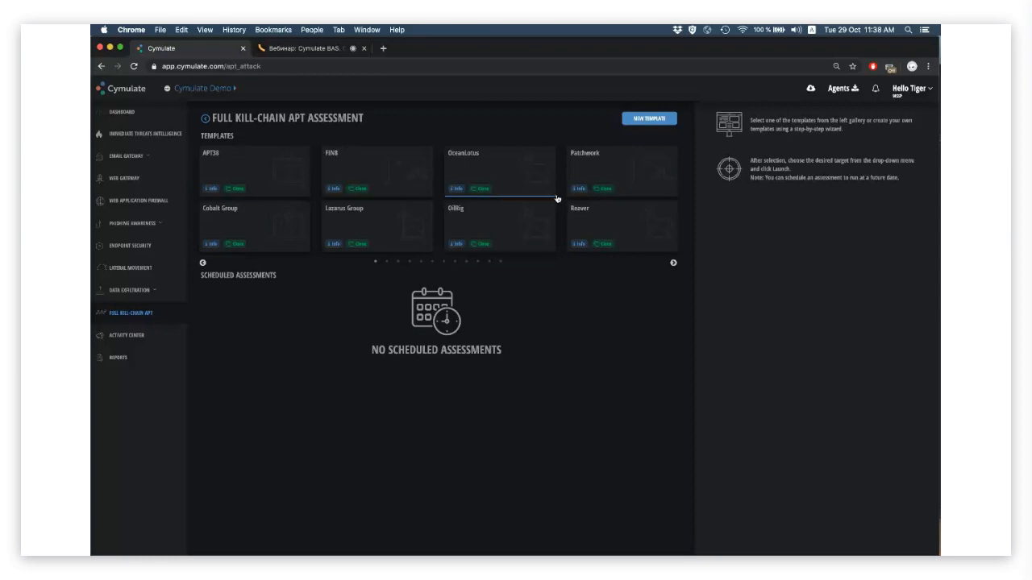
pyautogui.click(674, 263)
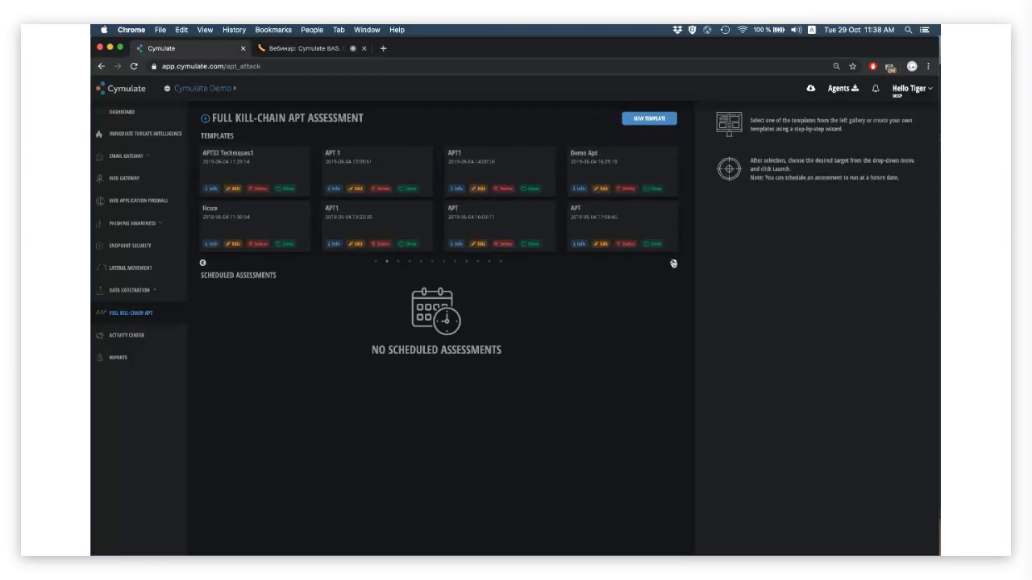
pyautogui.click(657, 119)
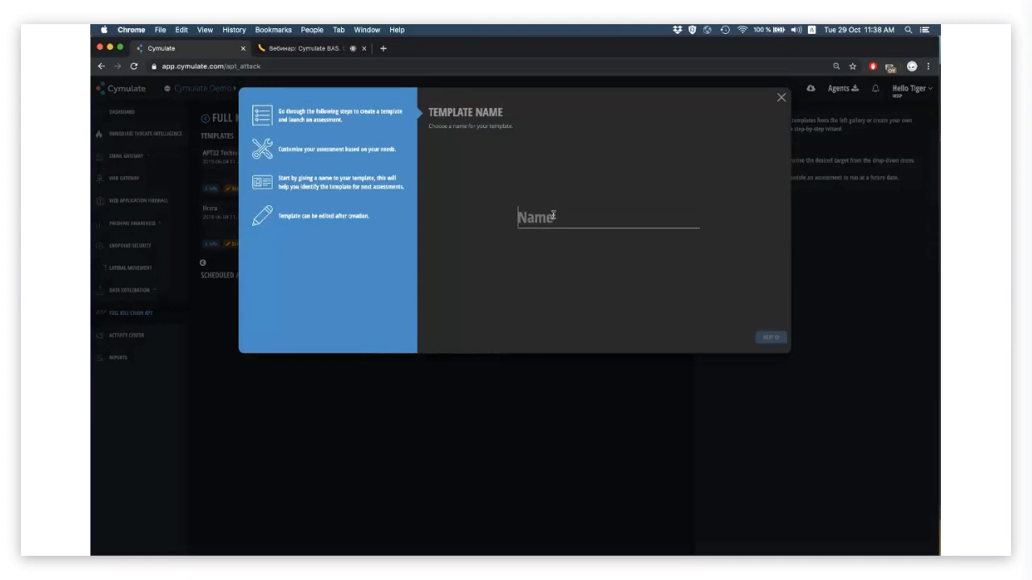
pyautogui.click(553, 215)
pyautogui.write('Test1')
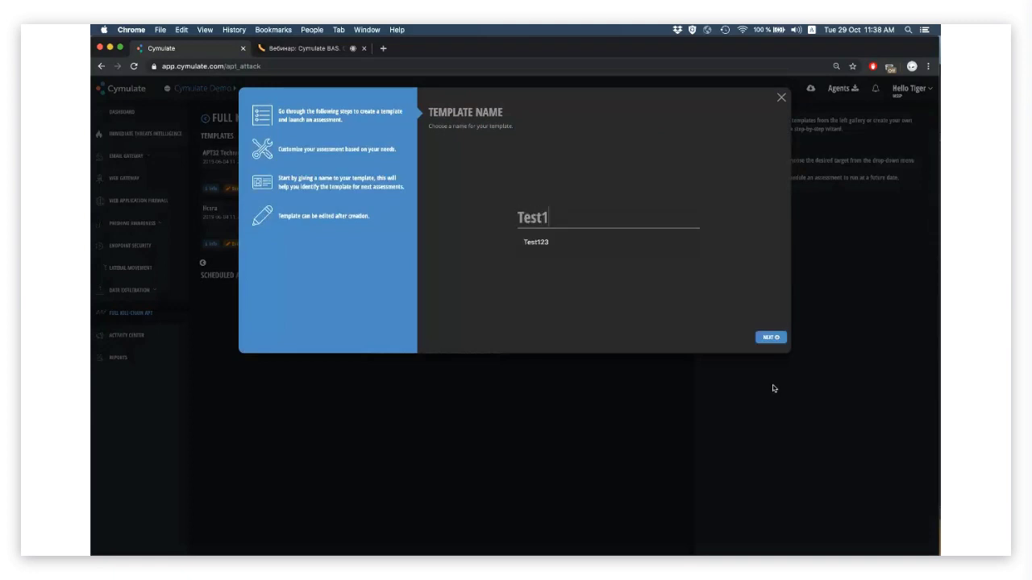
pyautogui.click(771, 337)
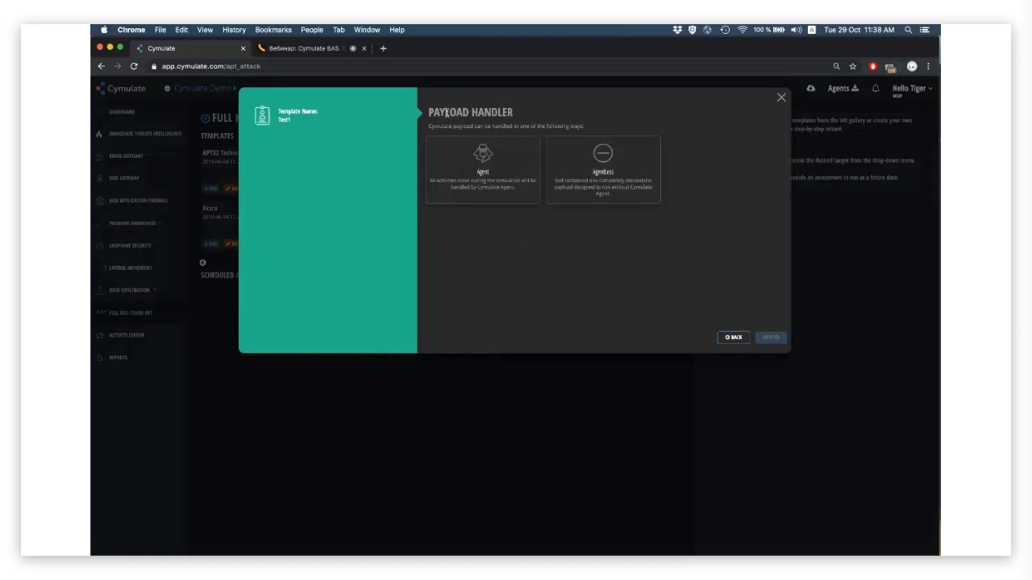
# Choose the Agentless payload handler for template Test1 and continue past the campaign restrictions to the pre-exploitation options.
pyautogui.moveTo(446, 113); pyautogui.dragTo(495, 114)
pyautogui.click(515, 120)
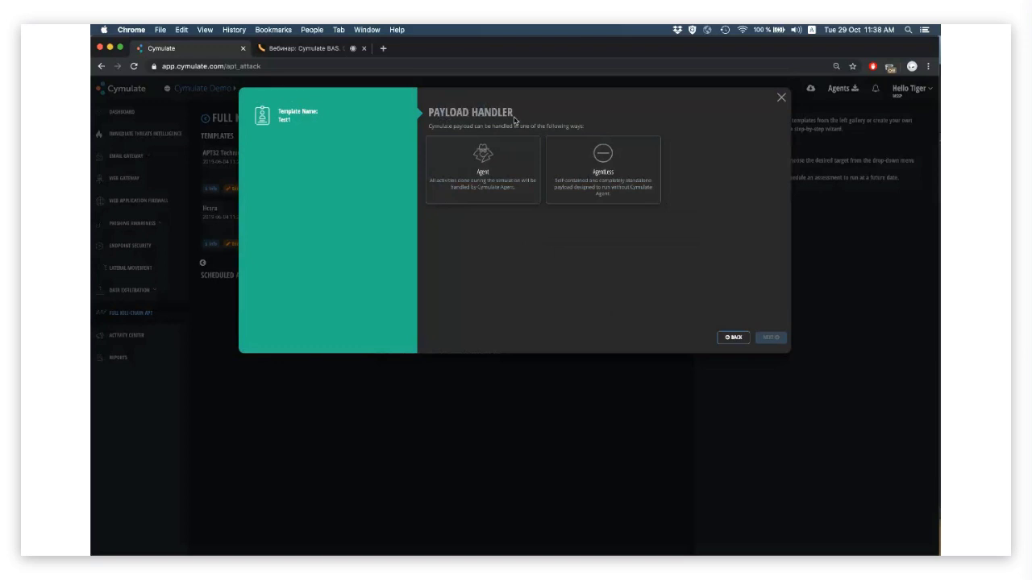
pyautogui.click(627, 197)
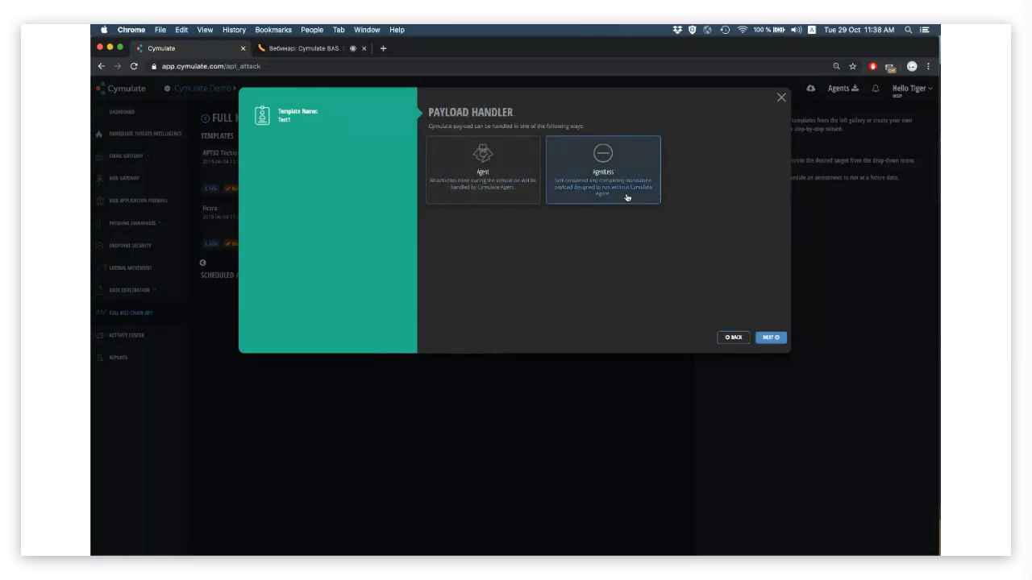
pyautogui.click(767, 337)
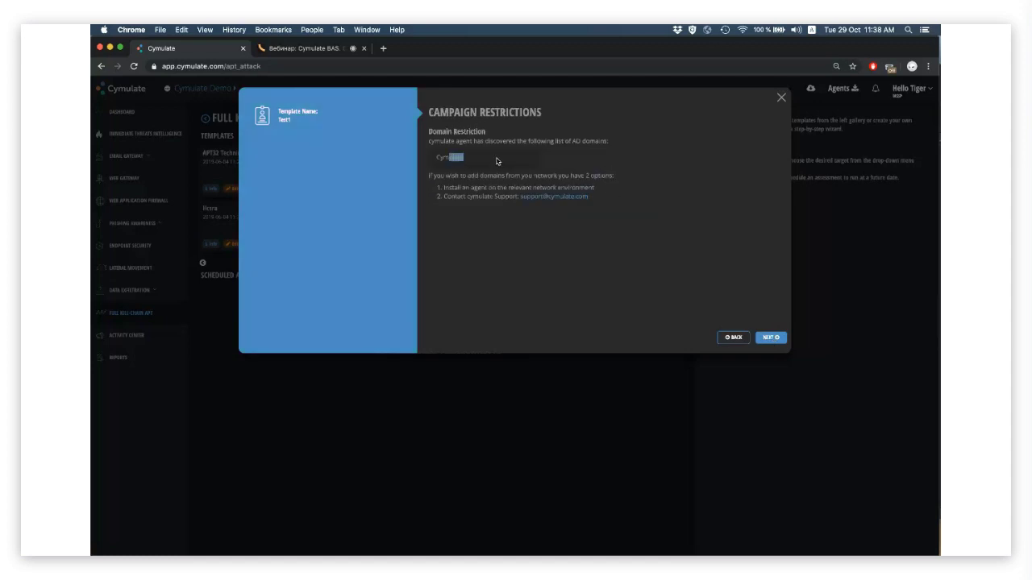
pyautogui.click(740, 338)
pyautogui.click(767, 338)
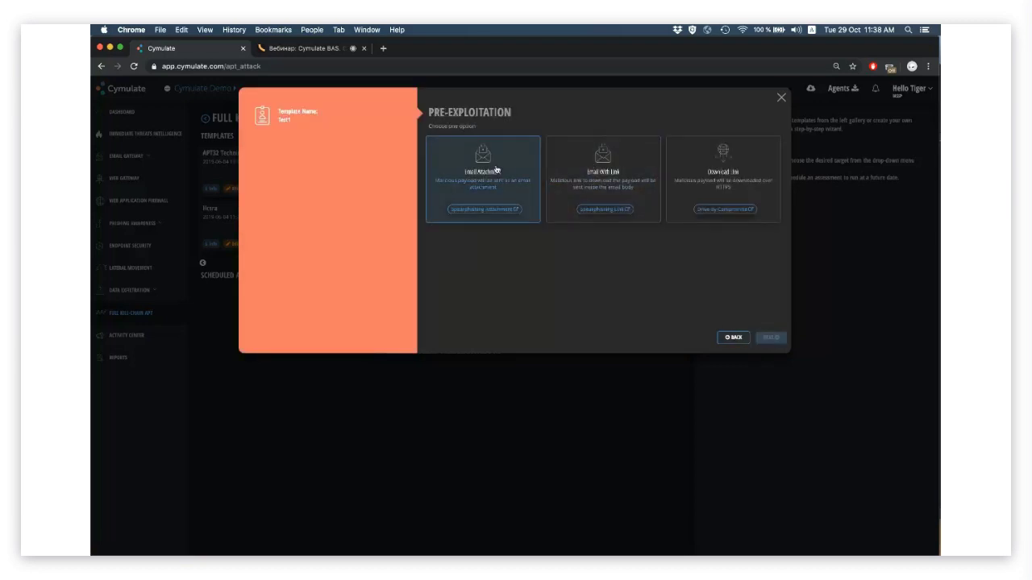
# Choose Email Attachment as the pre-exploitation method and build the penetration vector file as an xlt payload inside an msg container.
pyautogui.moveTo(430, 112); pyautogui.dragTo(498, 113)
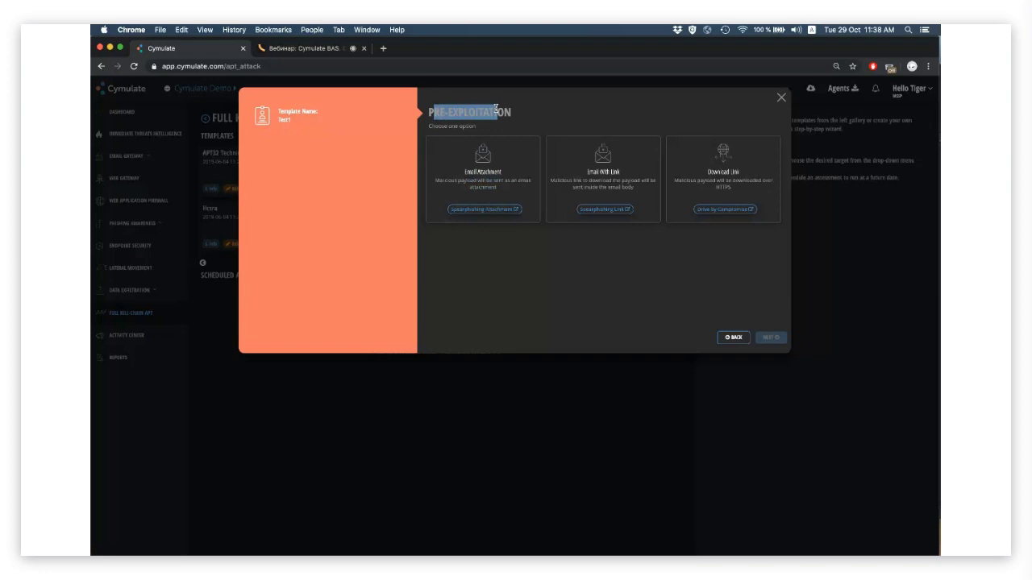
pyautogui.click(507, 179)
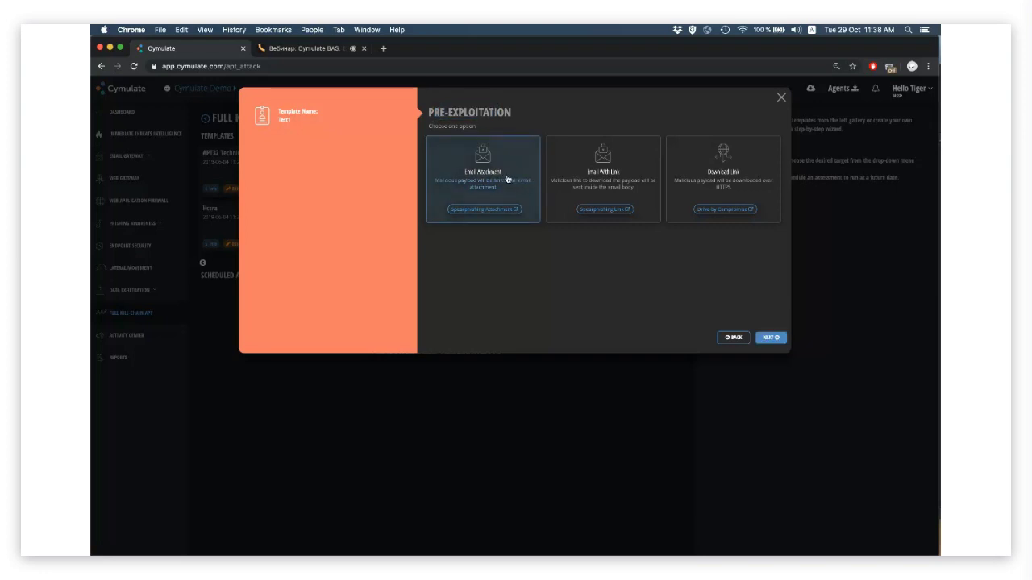
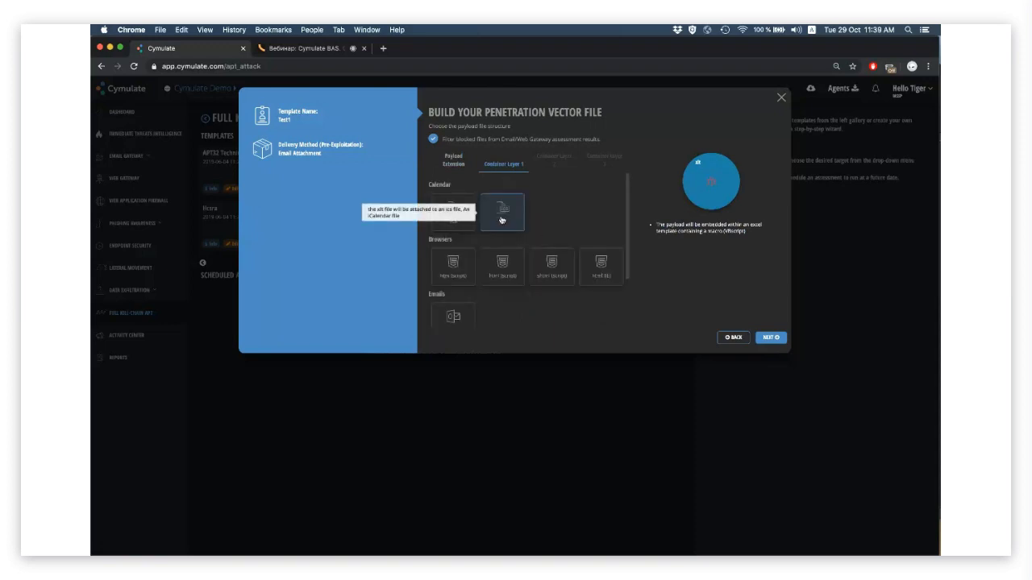
pyautogui.scroll(-1, 501, 222)
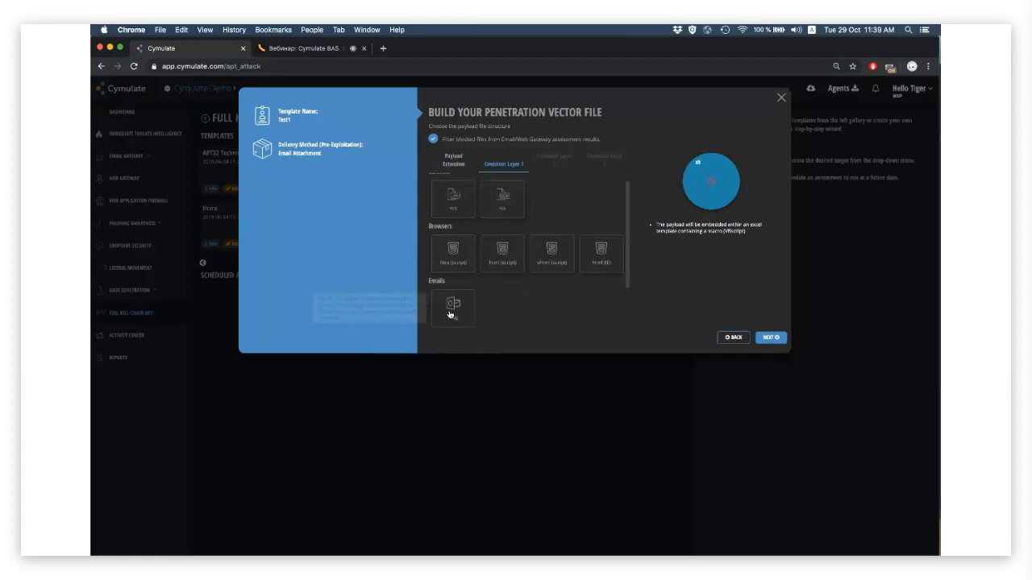
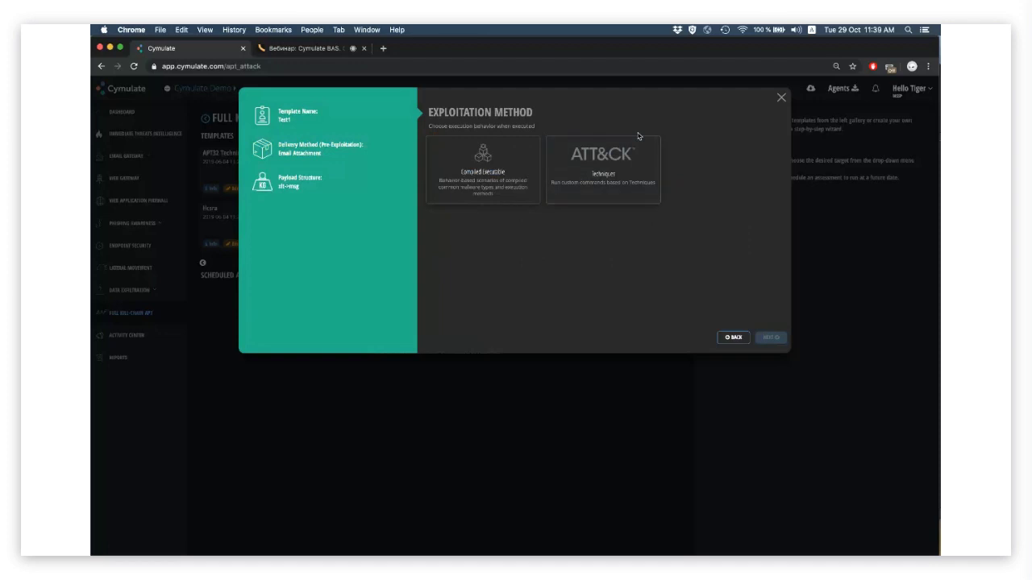
# Choose ATT&CK Techniques as the exploitation method and add the Rundll32 technique from Execution.
pyautogui.click(573, 176)
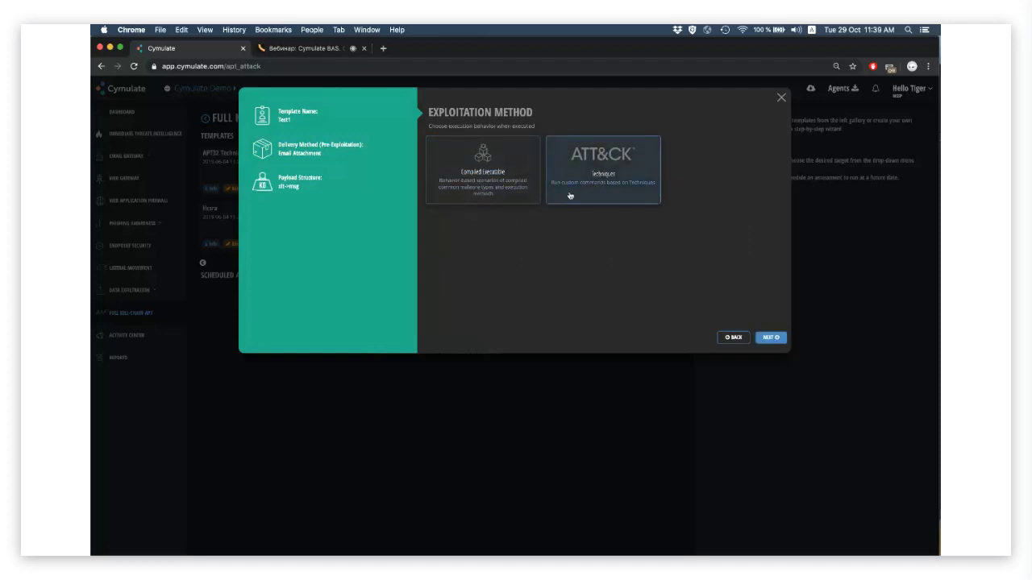
pyautogui.click(772, 338)
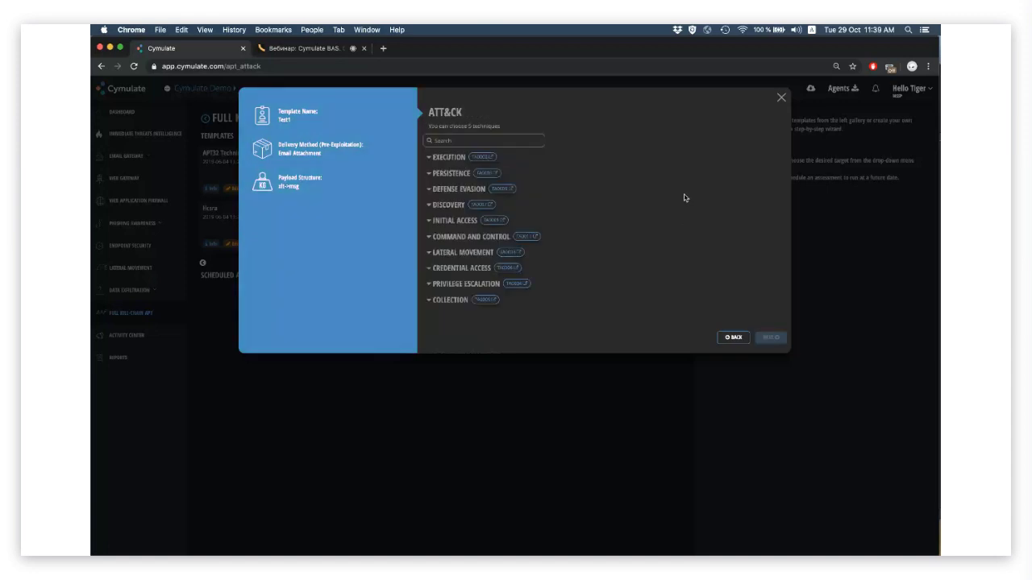
pyautogui.click(436, 158)
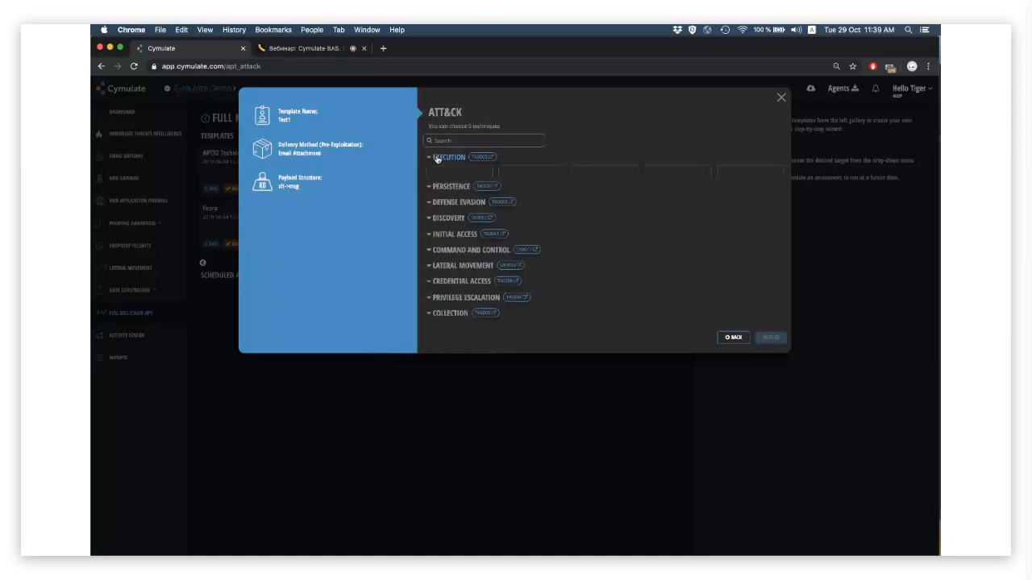
pyautogui.scroll(-3, 480, 233)
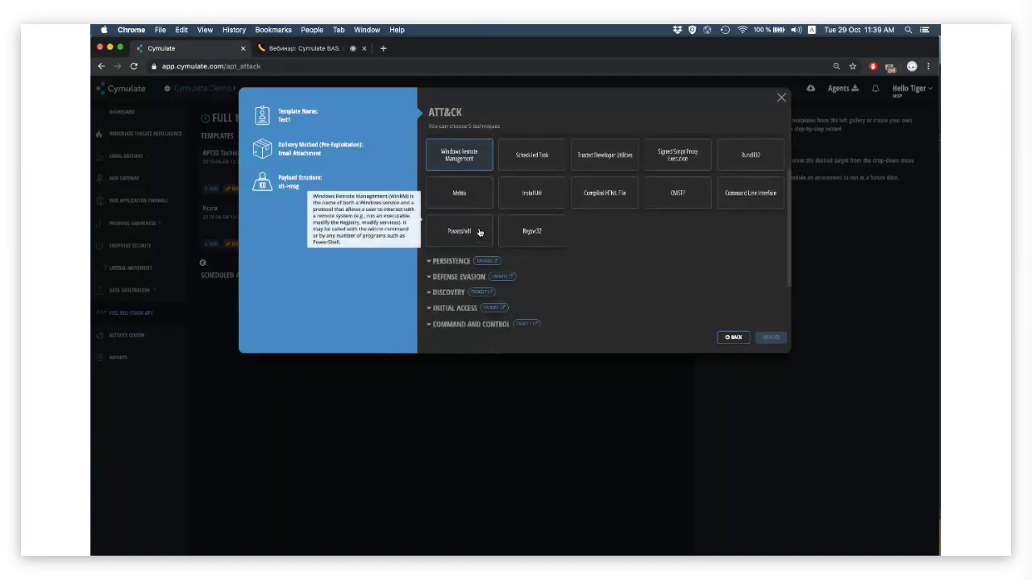
pyautogui.scroll(2, 480, 233)
pyautogui.scroll(1, 480, 233)
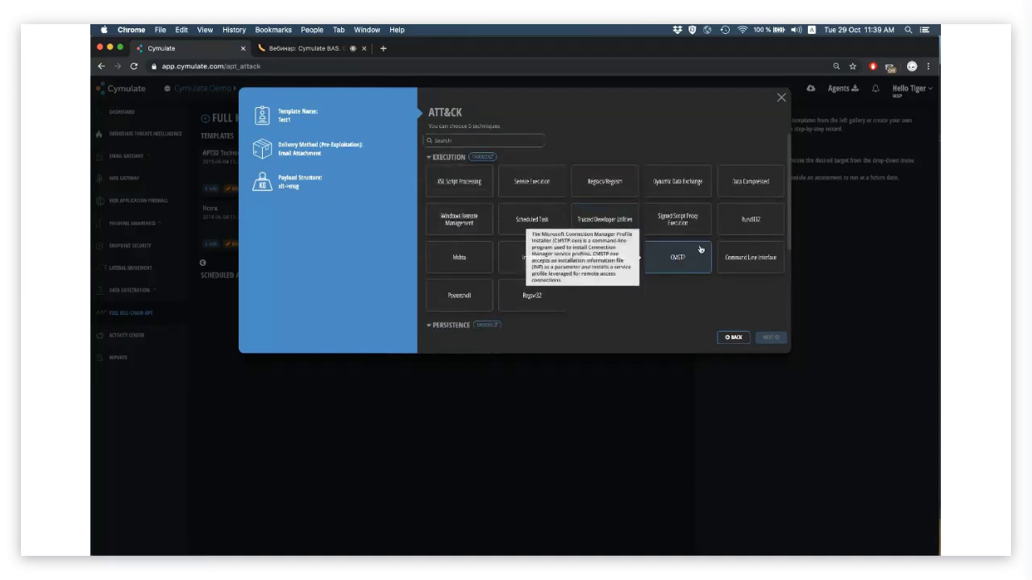
pyautogui.click(763, 226)
# Expand the Persistence techniques and add Scheduled Task to the template.
pyautogui.scroll(-3, 527, 249)
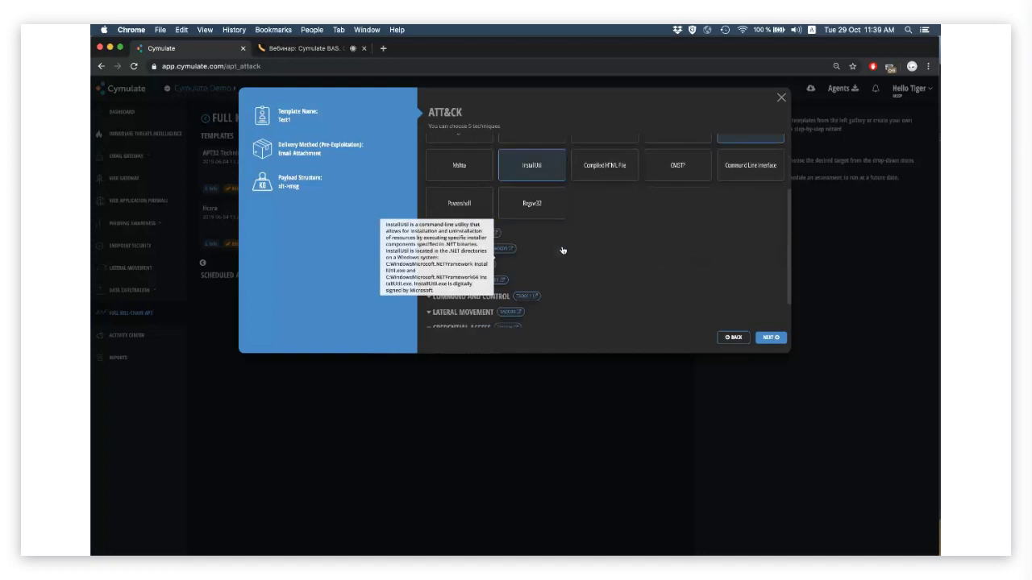
pyautogui.click(458, 212)
pyautogui.scroll(-1, 459, 215)
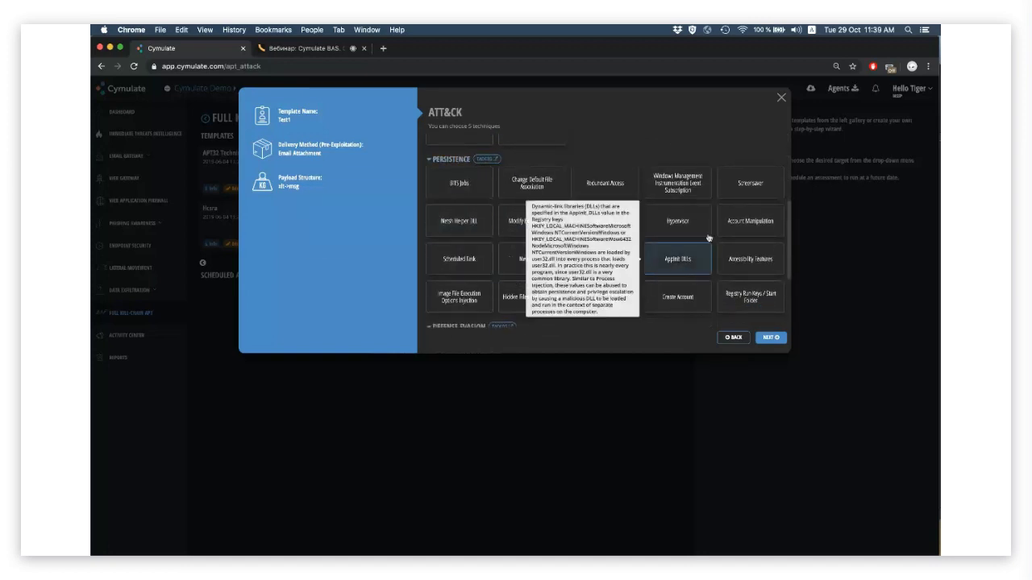
pyautogui.scroll(-1, 737, 199)
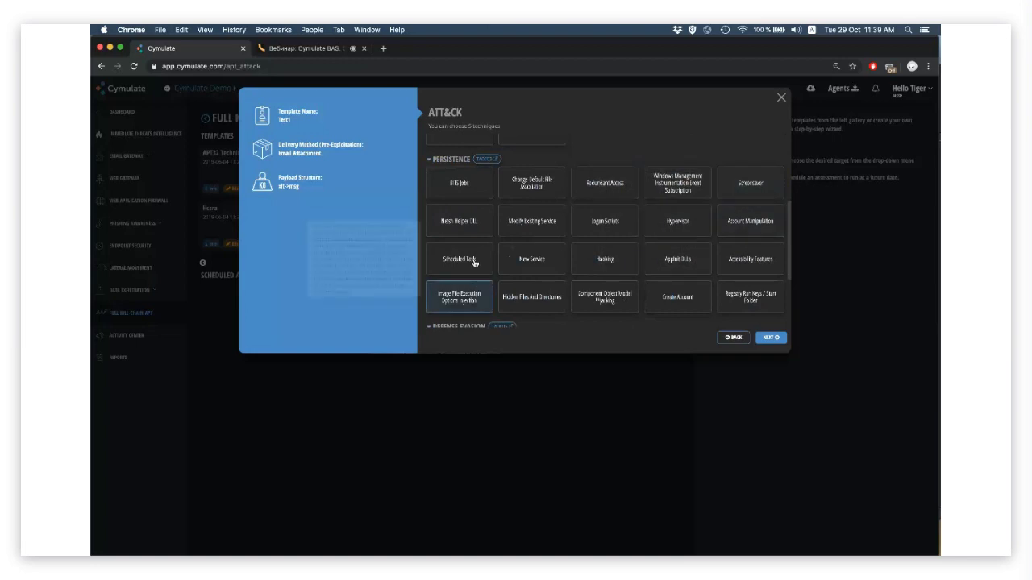
pyautogui.scroll(-2, 563, 236)
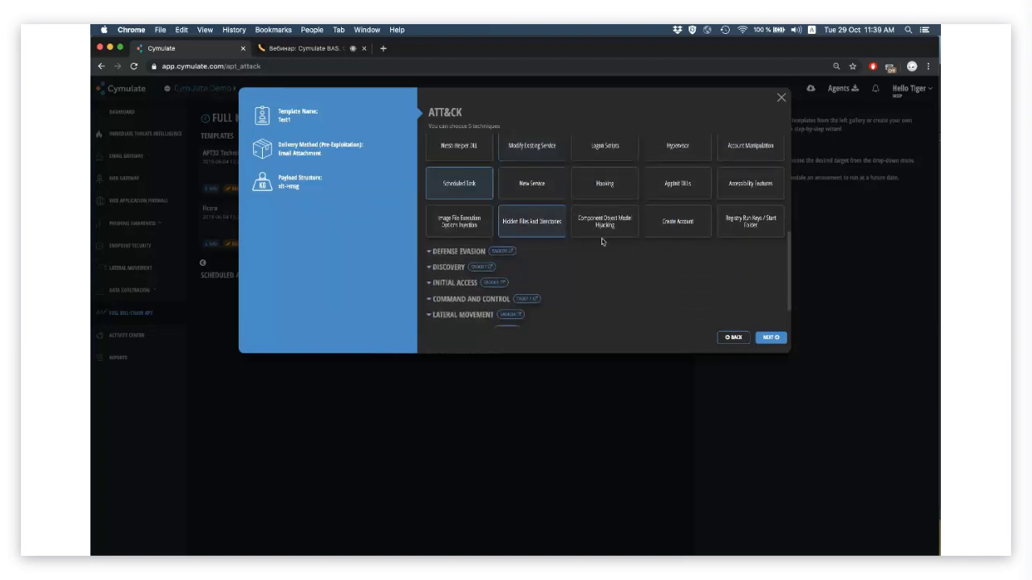
pyautogui.click(459, 201)
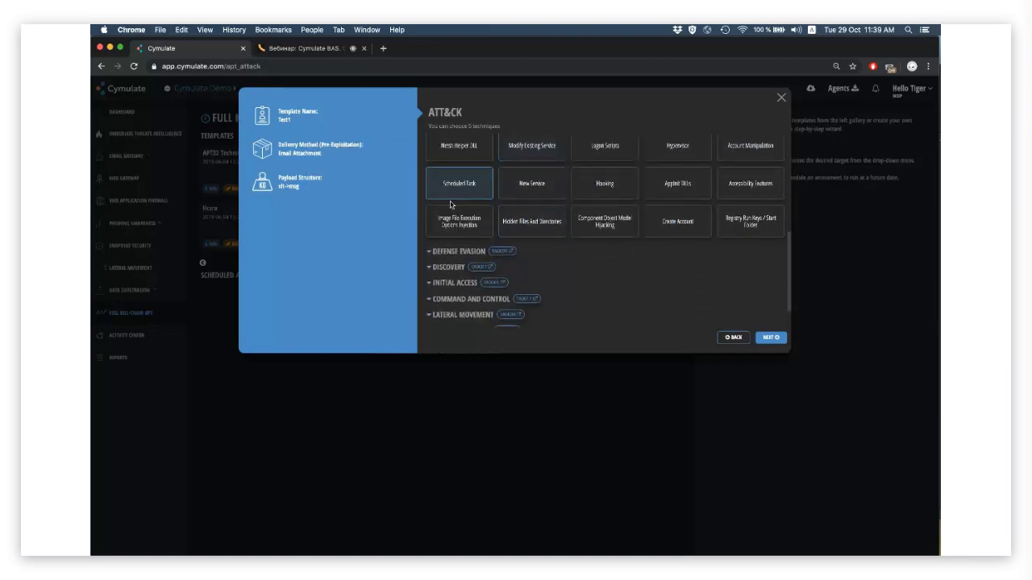
# Expand the Defense Evasion techniques and add Access Token Manipulation to the template.
pyautogui.click(452, 252)
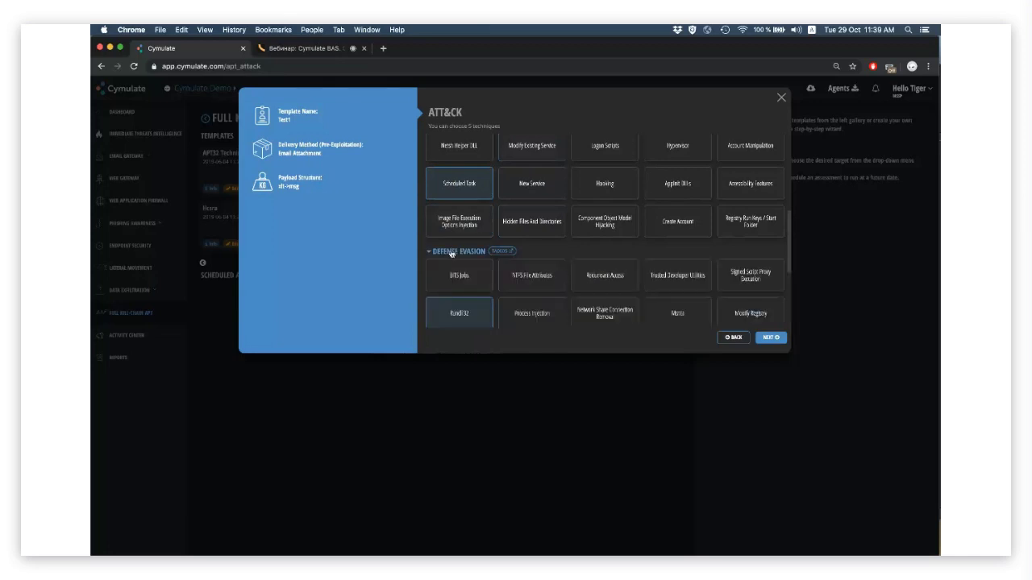
pyautogui.scroll(-3, 454, 257)
pyautogui.scroll(-2, 608, 241)
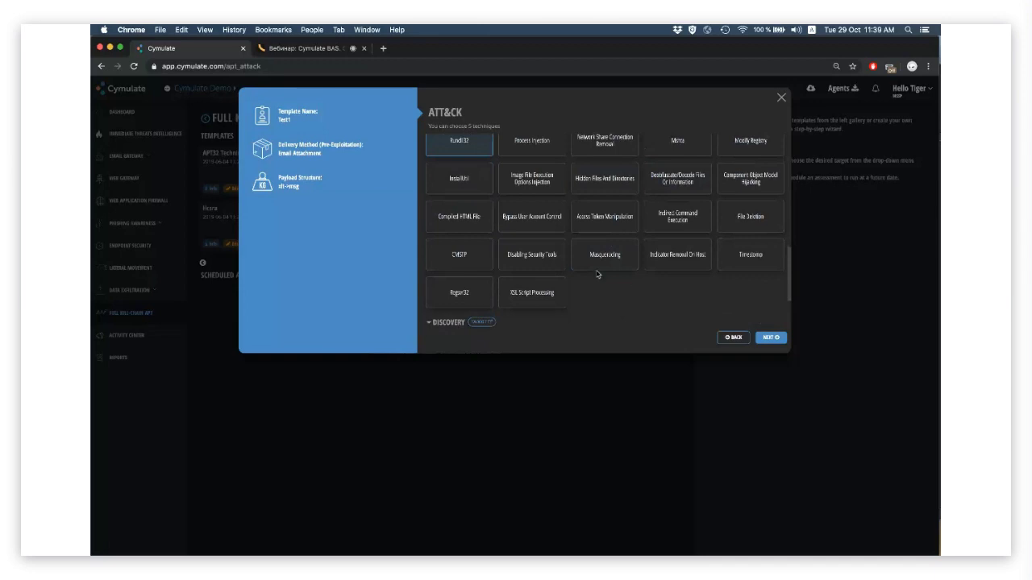
pyautogui.scroll(-3, 593, 274)
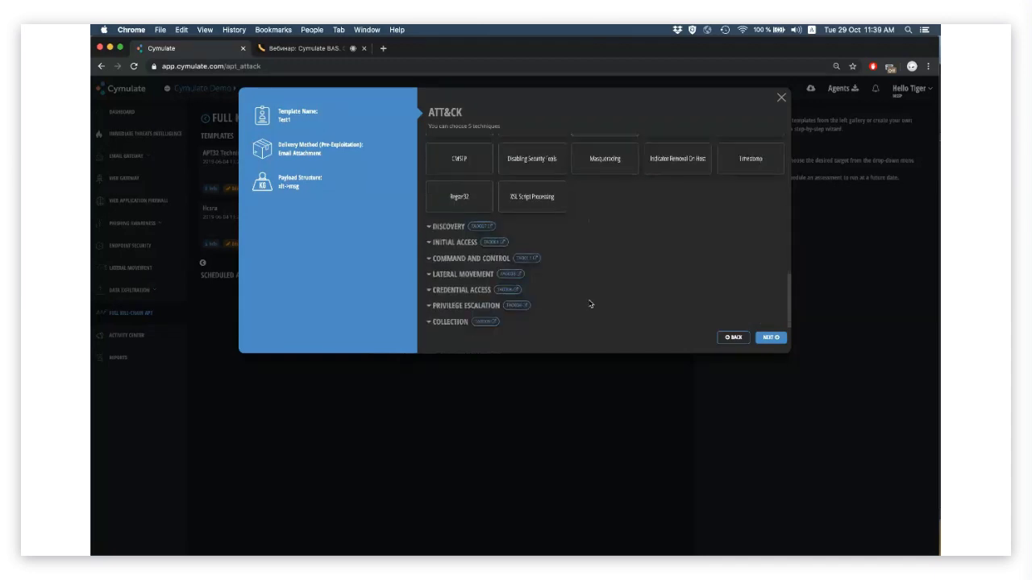
# Expand the Discovery techniques and add Account Discovery to the template.
pyautogui.click(427, 229)
pyautogui.scroll(-2, 435, 231)
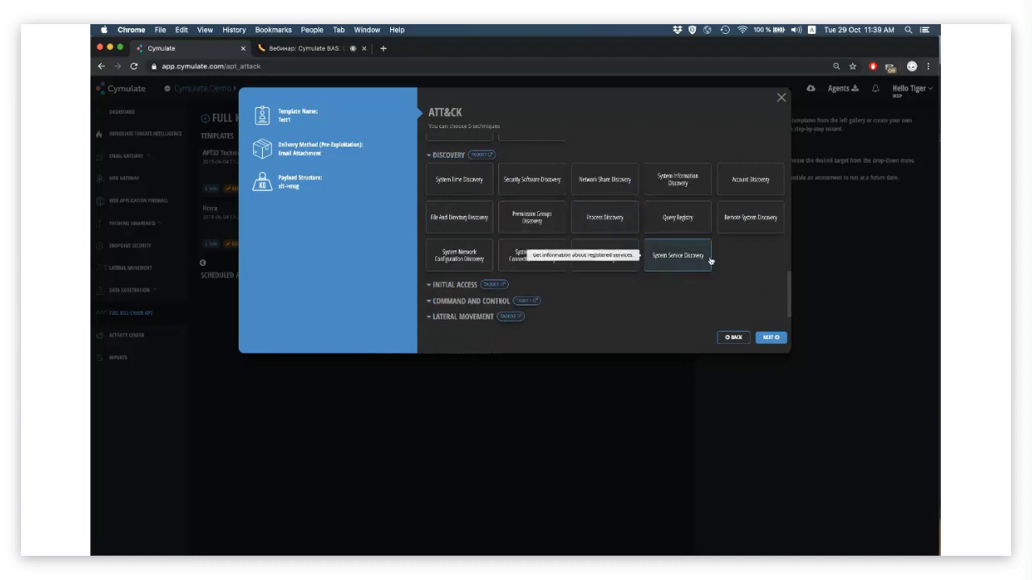
pyautogui.click(728, 182)
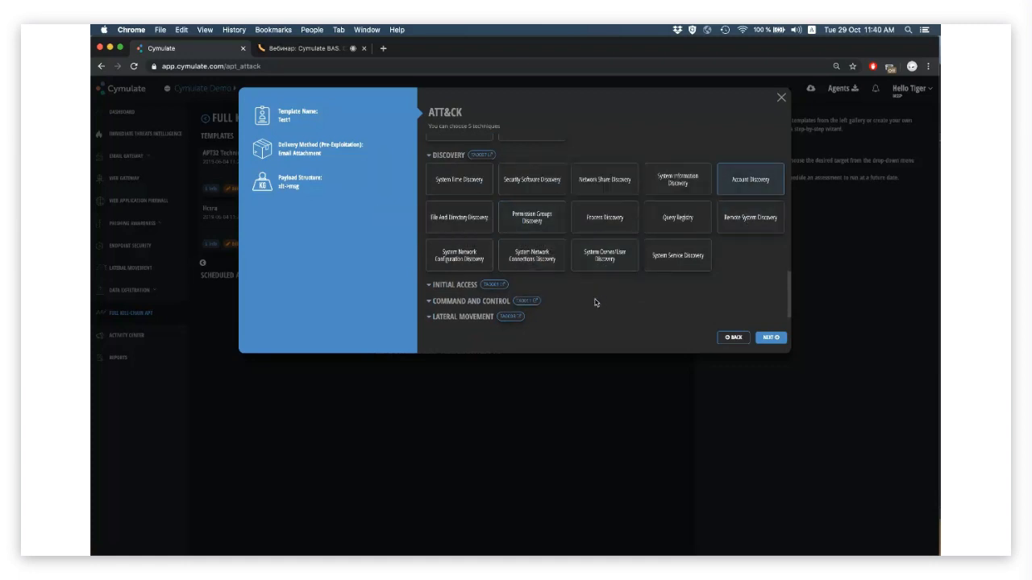
# Expand and review the techniques offered under Privilege Escalation and Lateral Movement.
pyautogui.scroll(-2, 570, 280)
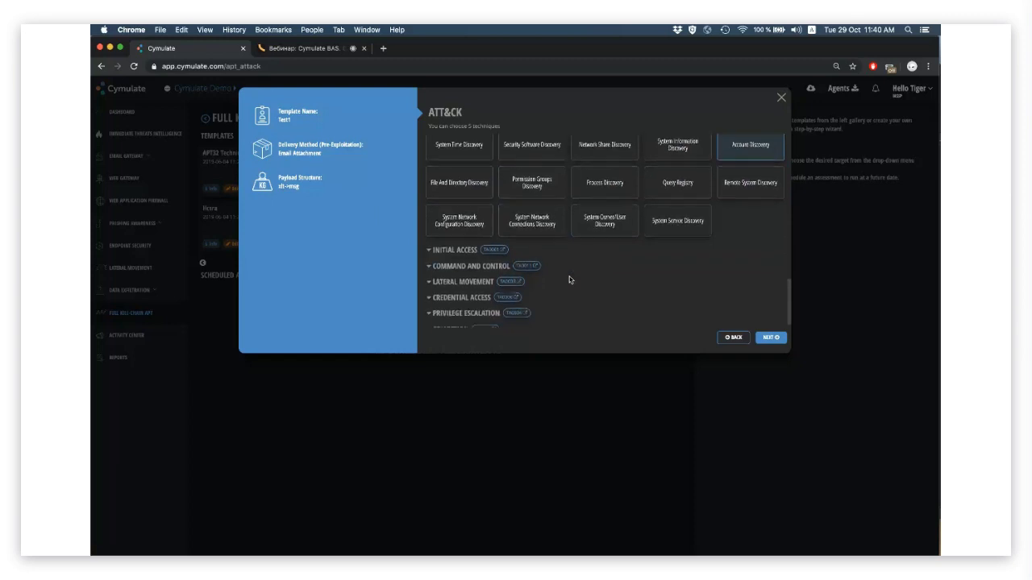
pyautogui.click(450, 305)
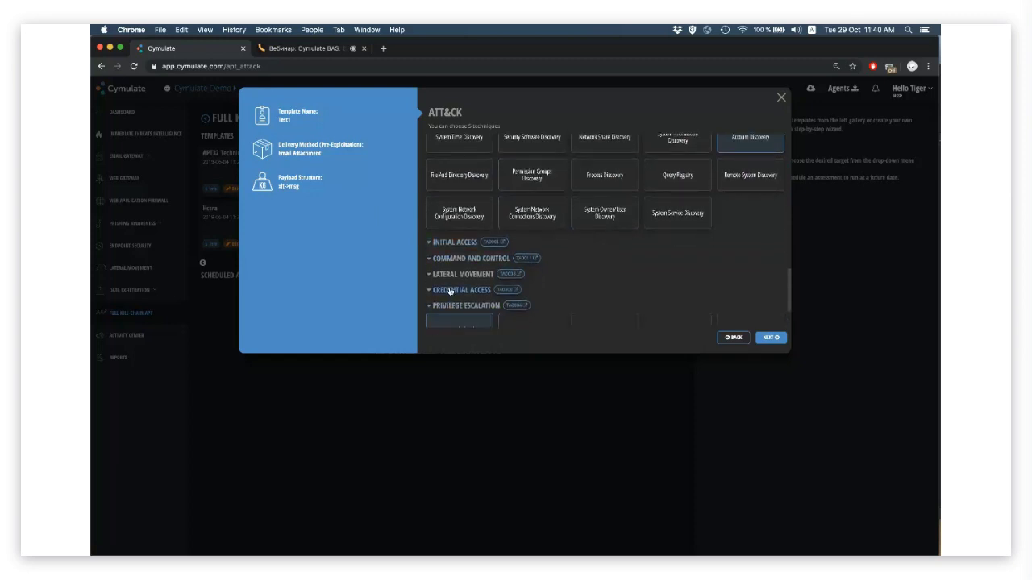
pyautogui.scroll(-4, 450, 290)
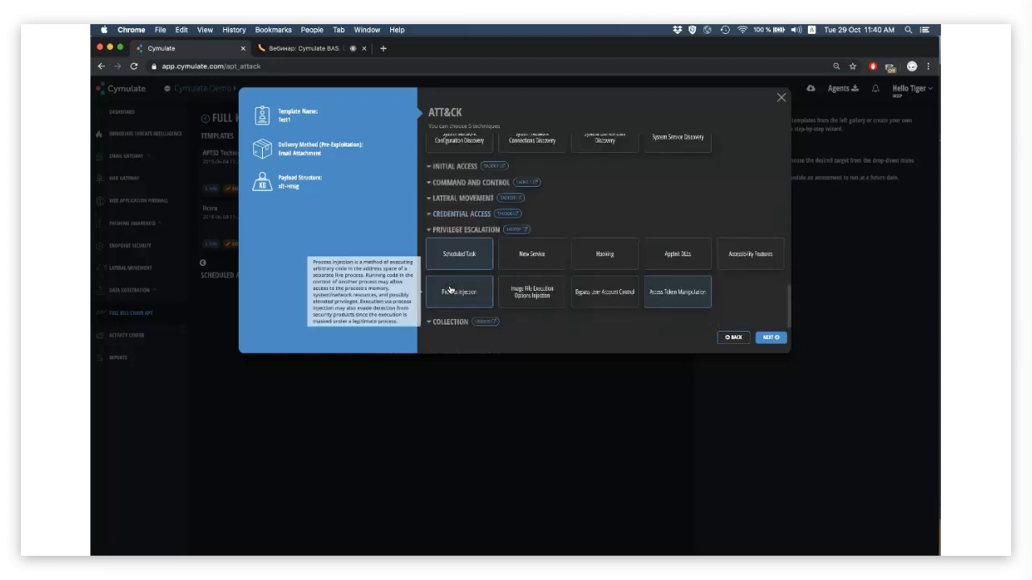
pyautogui.click(651, 268)
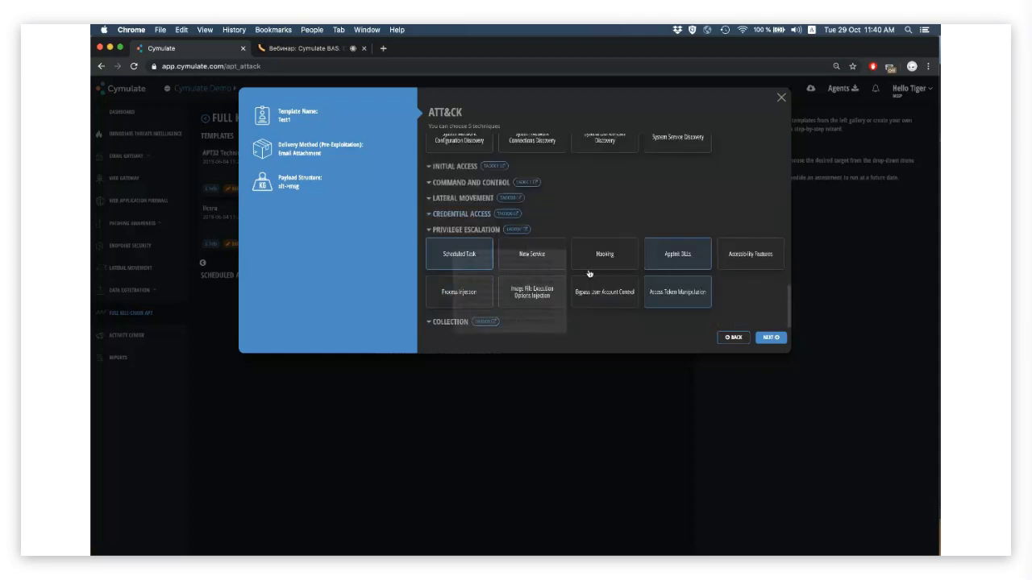
pyautogui.click(451, 198)
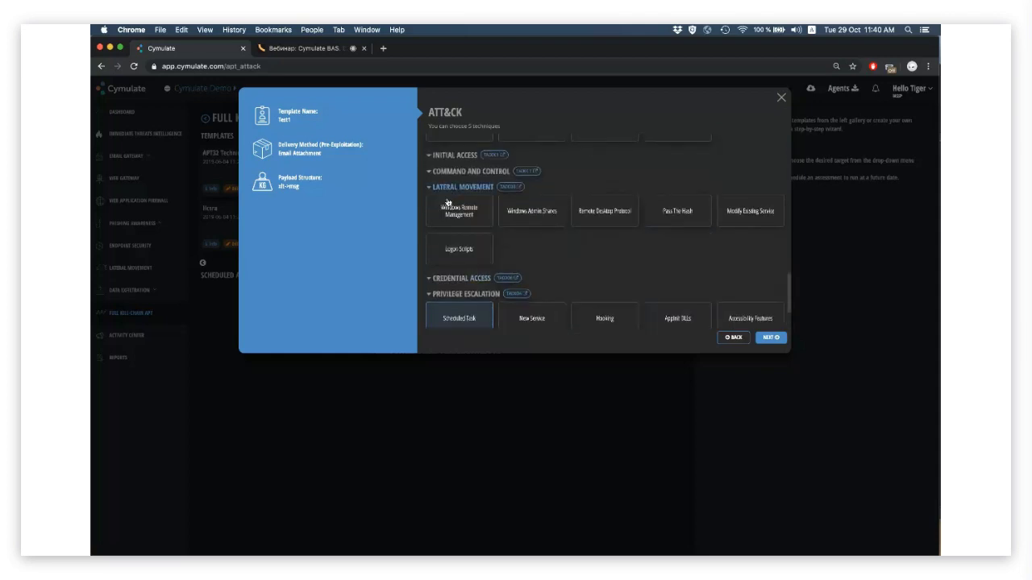
# Continue past the miscellaneous settings to the template summary, and close the wizard without saving.
pyautogui.click(768, 337)
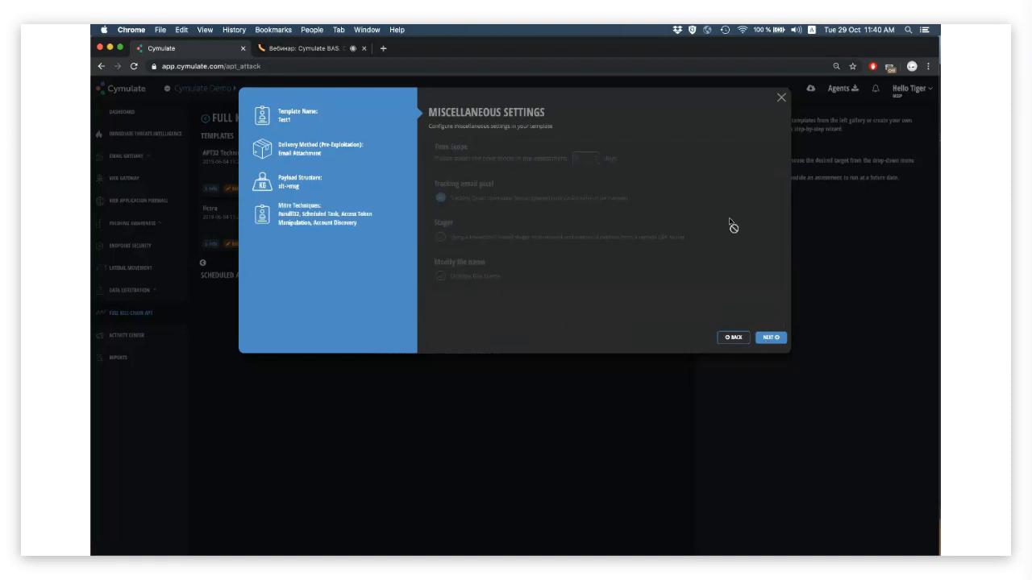
pyautogui.click(771, 343)
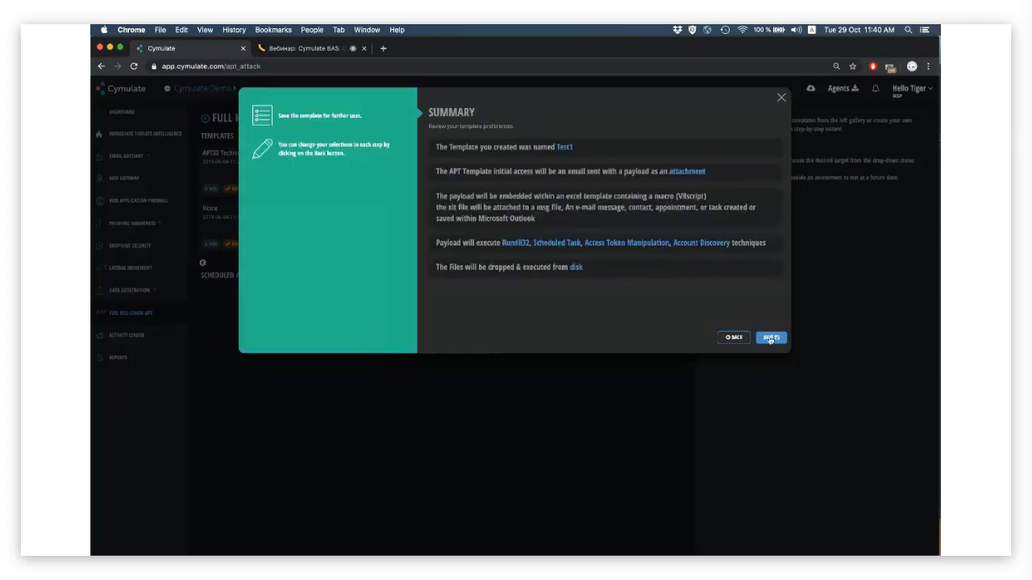
pyautogui.click(780, 100)
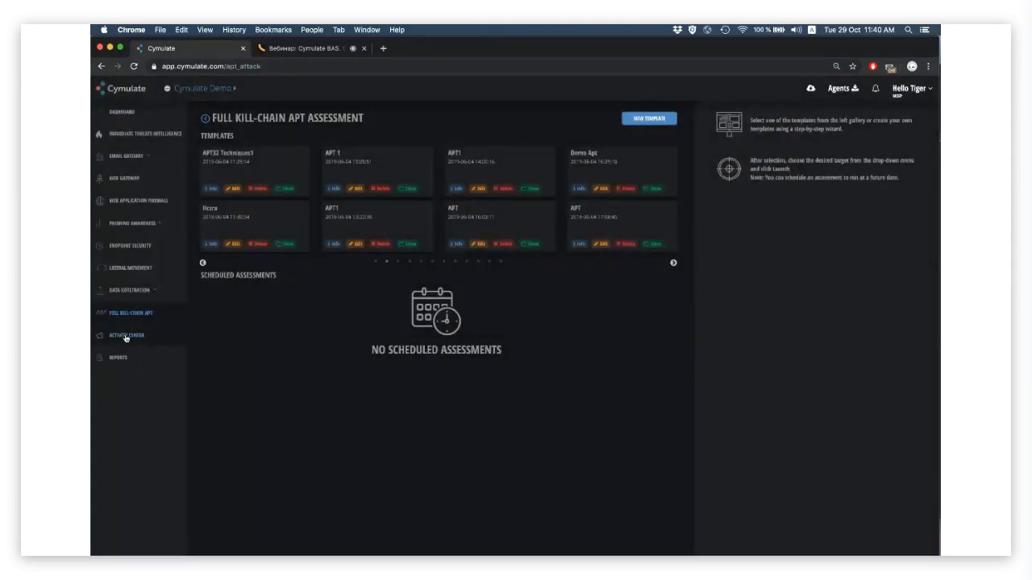
# Visit the Activity Center, and open the full Endpoint Security report from the assessments reports.
pyautogui.click(126, 338)
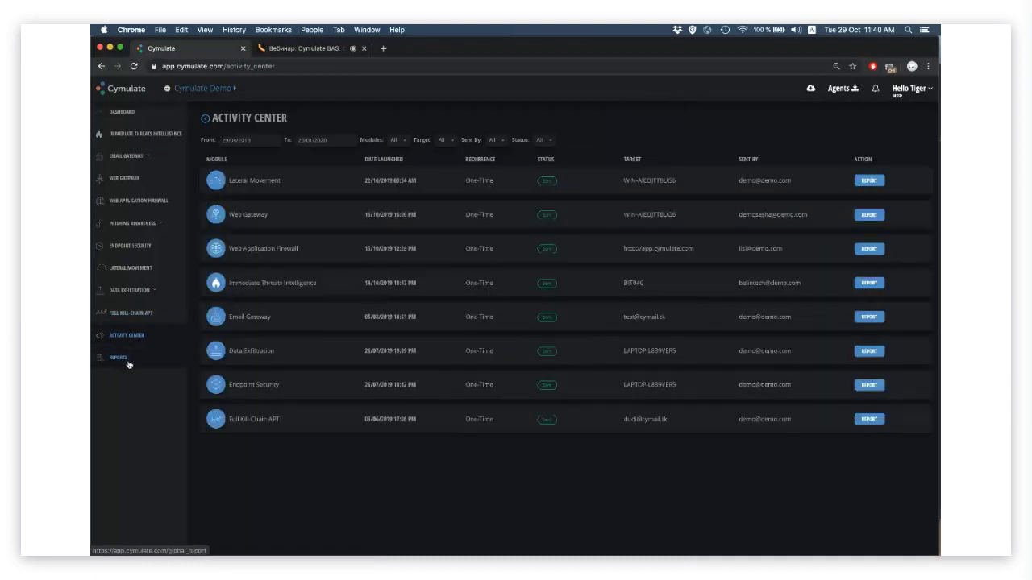
pyautogui.click(390, 258)
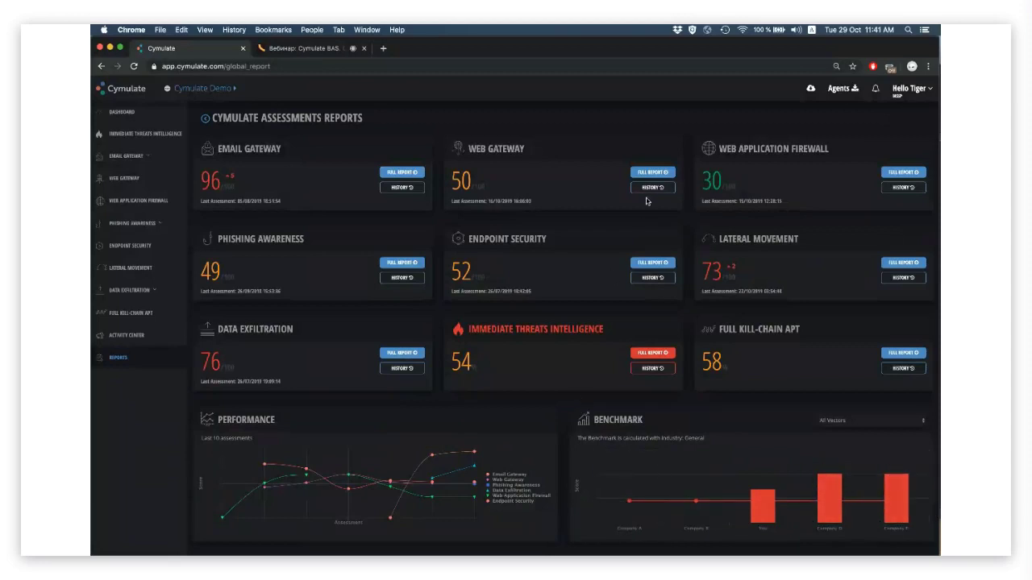
pyautogui.click(660, 264)
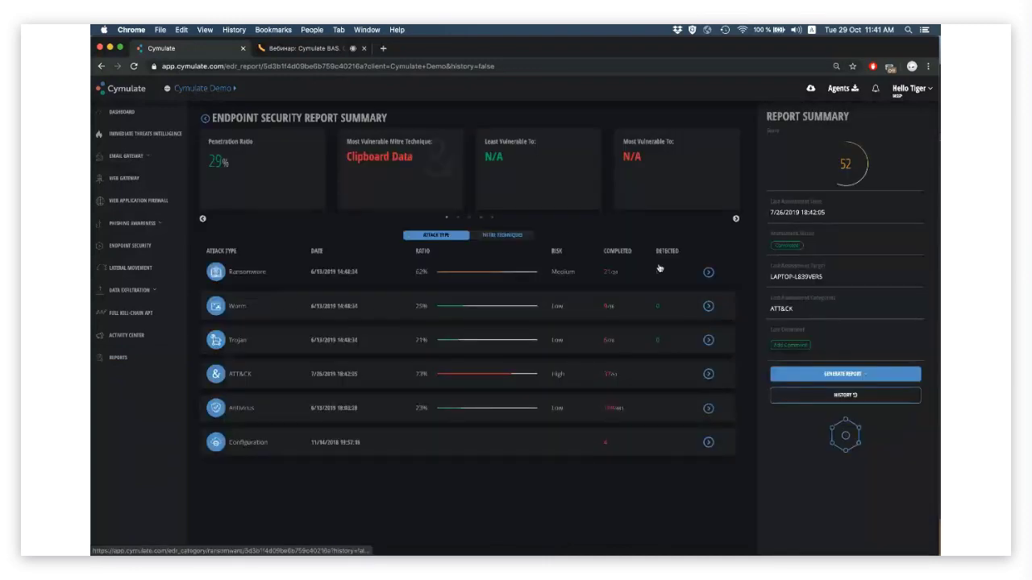
# Examine the Endpoint Security report summary's score, last assessment target and categories, and open the report generation formats.
pyautogui.moveTo(845, 162)
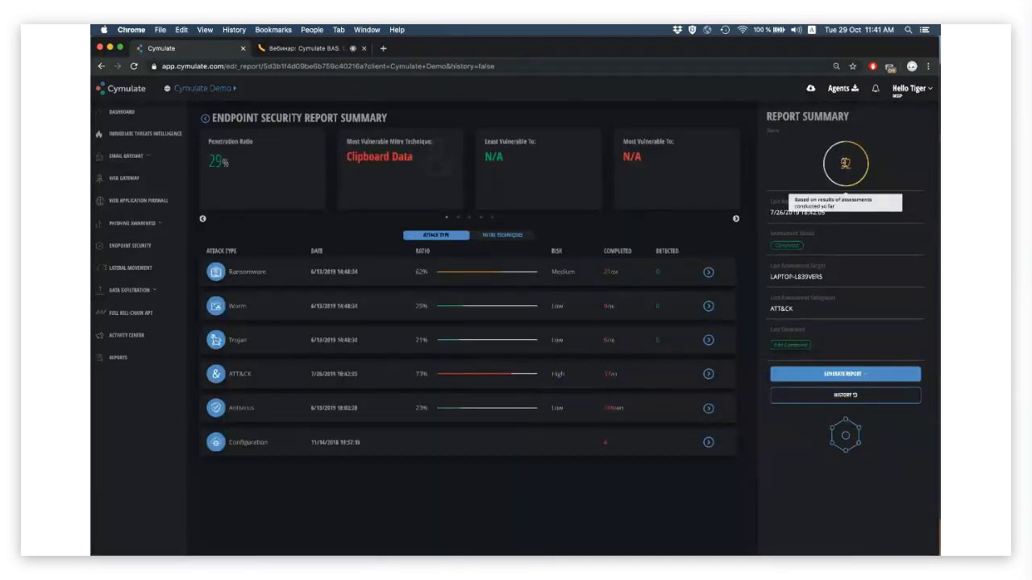
pyautogui.moveTo(843, 164); pyautogui.dragTo(856, 167)
pyautogui.click(882, 127)
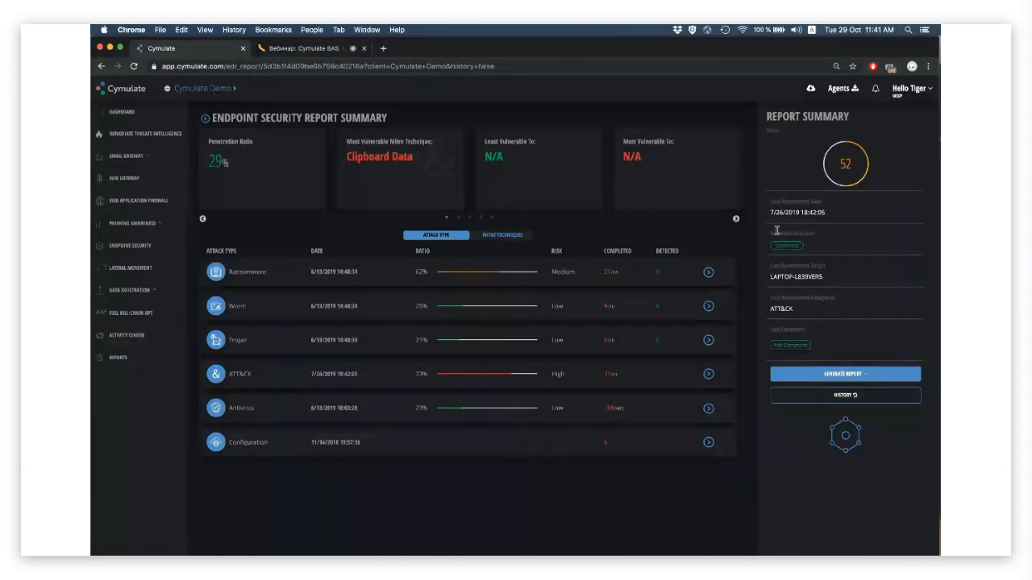
pyautogui.moveTo(772, 266); pyautogui.dragTo(815, 267)
pyautogui.moveTo(772, 297); pyautogui.dragTo(844, 300)
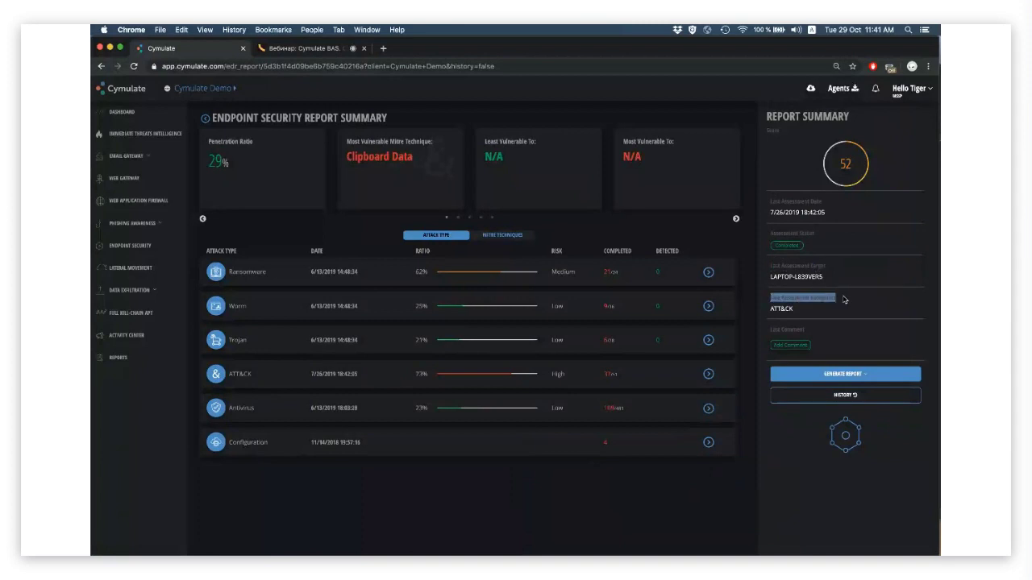
pyautogui.click(841, 375)
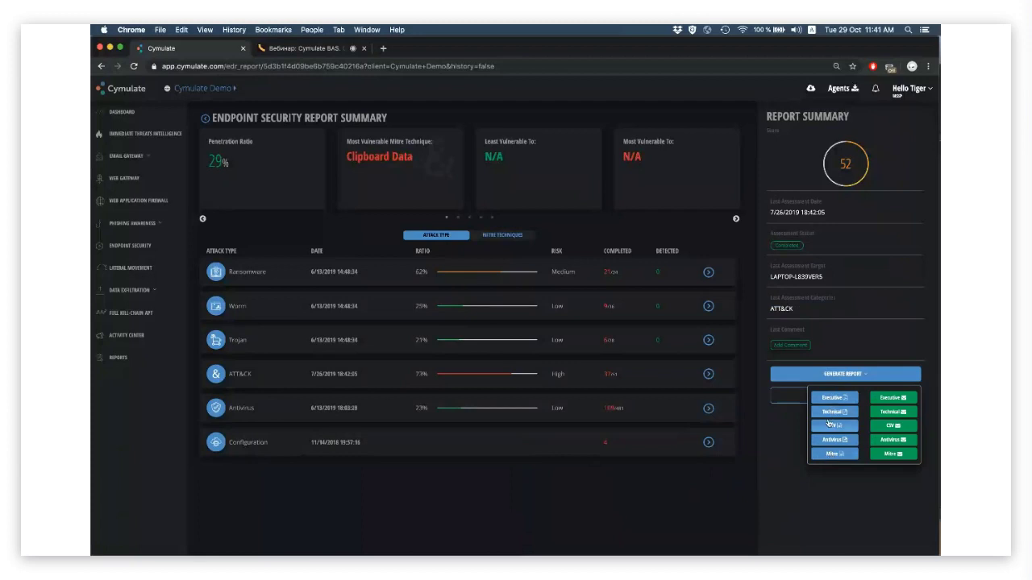